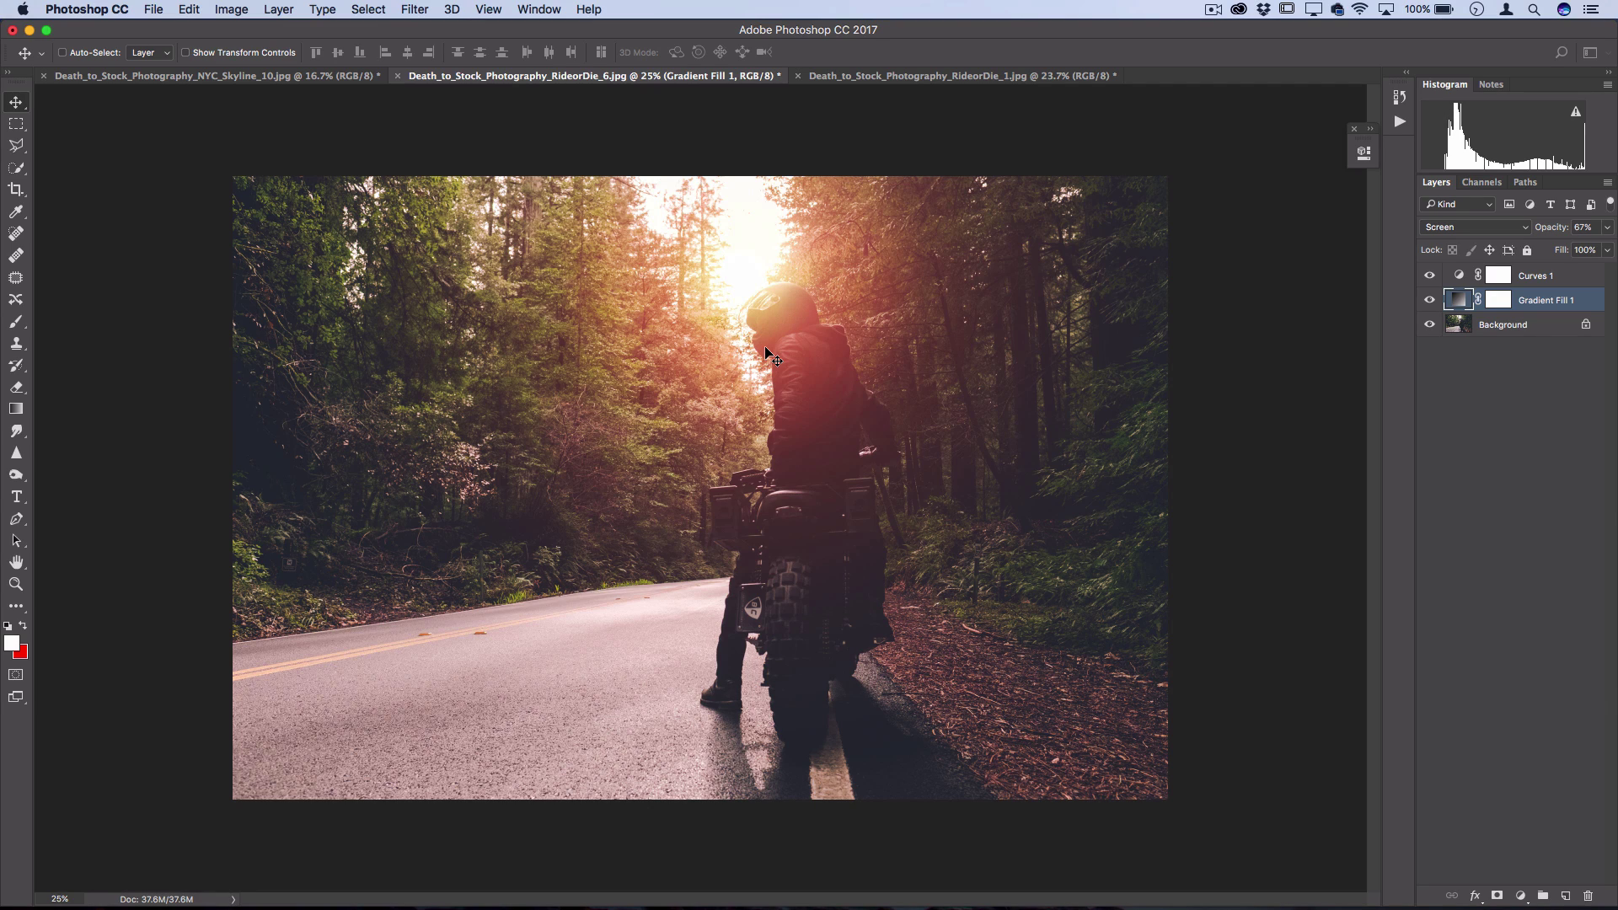
Hide Gradient Fill 1 and Curves 1 on the forest photo and the palm-tree rider photo.
left_click(1429, 301)
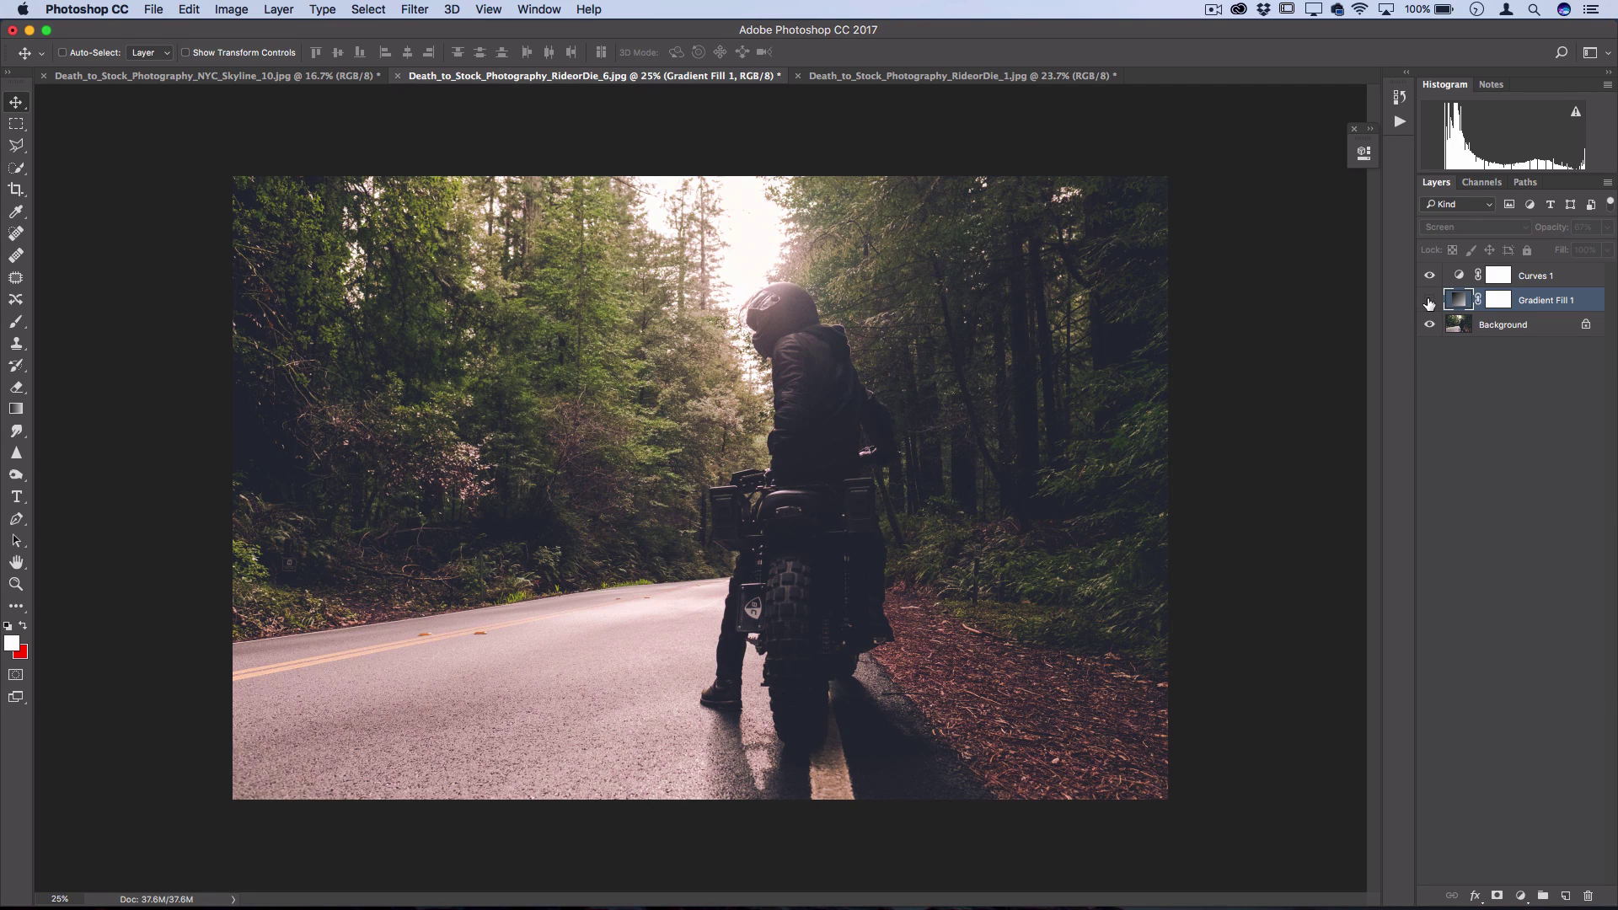
left_click(1431, 276)
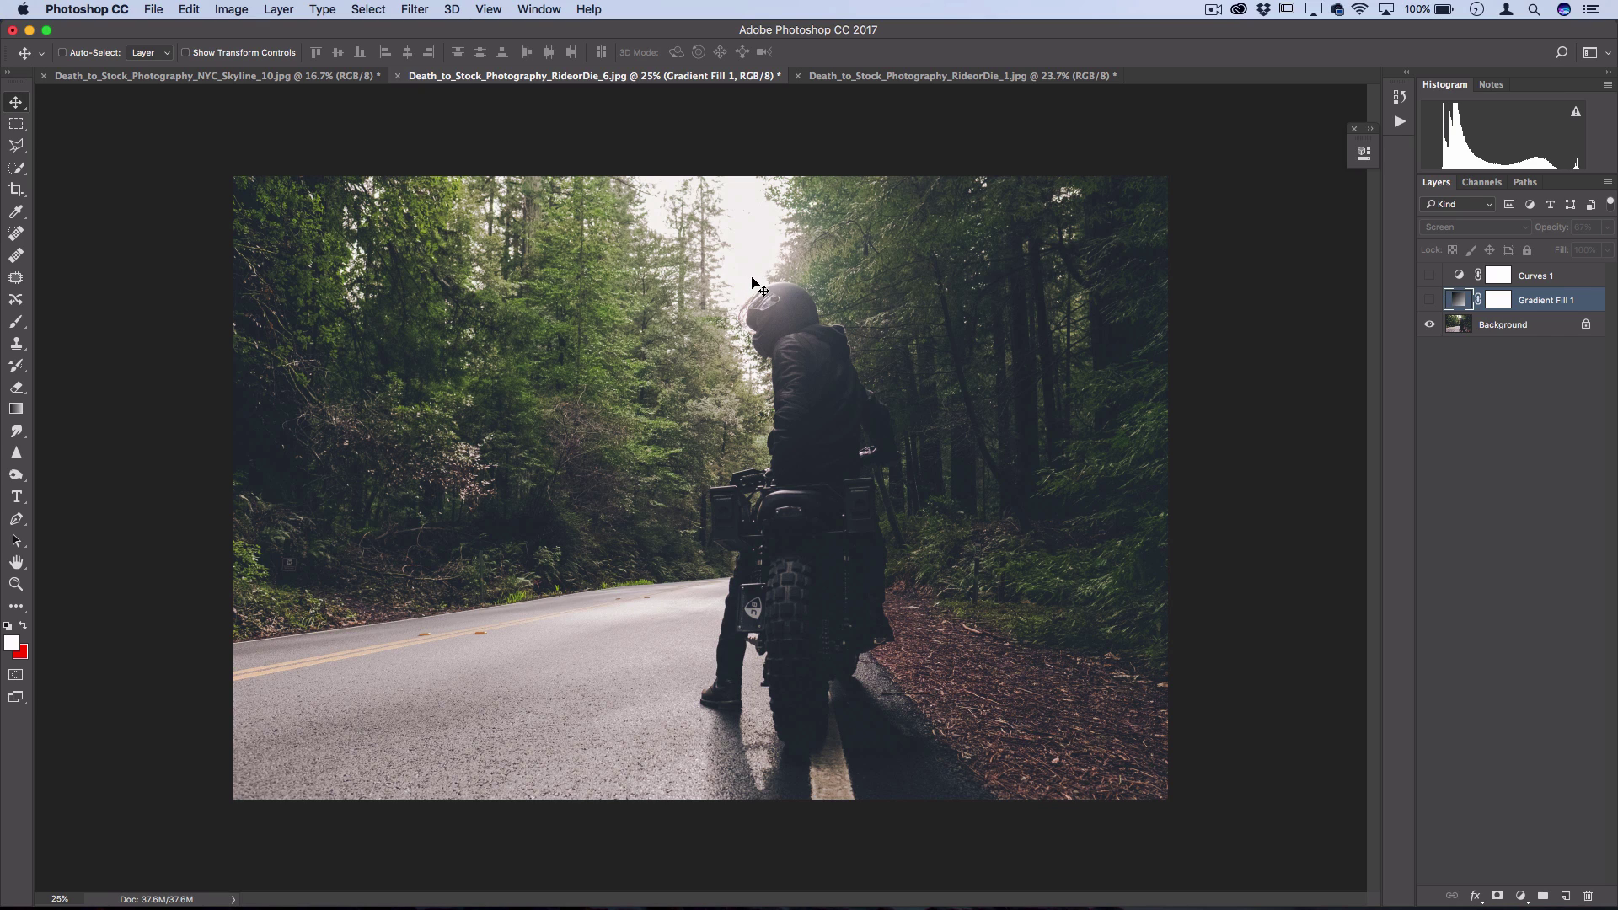
left_click(876, 75)
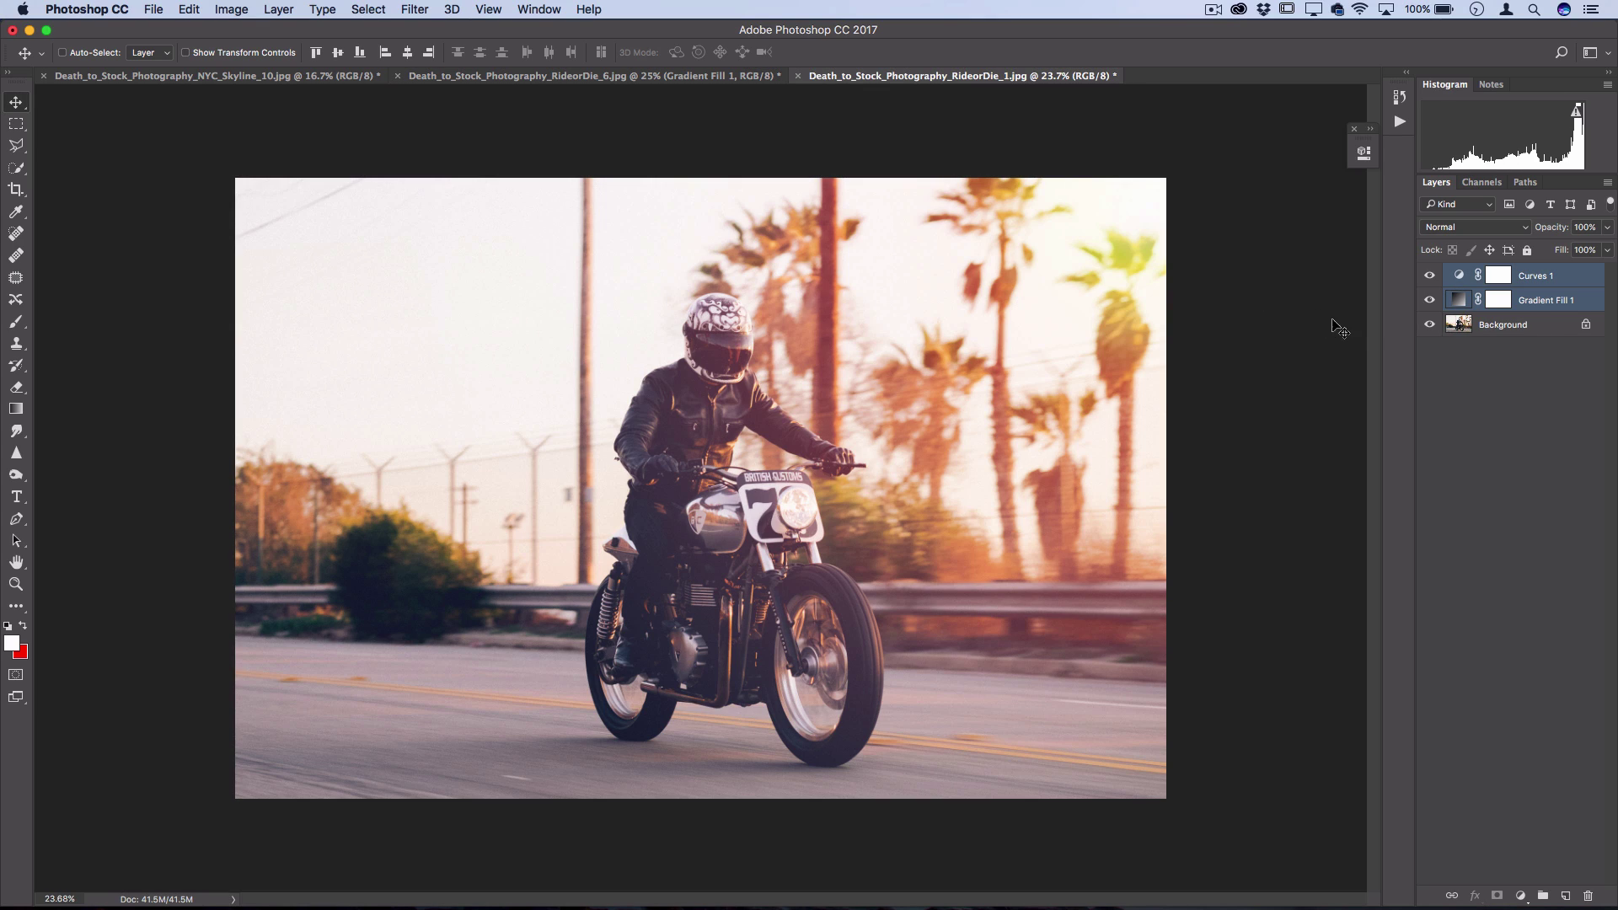
left_click(1430, 300)
left_click(1429, 276)
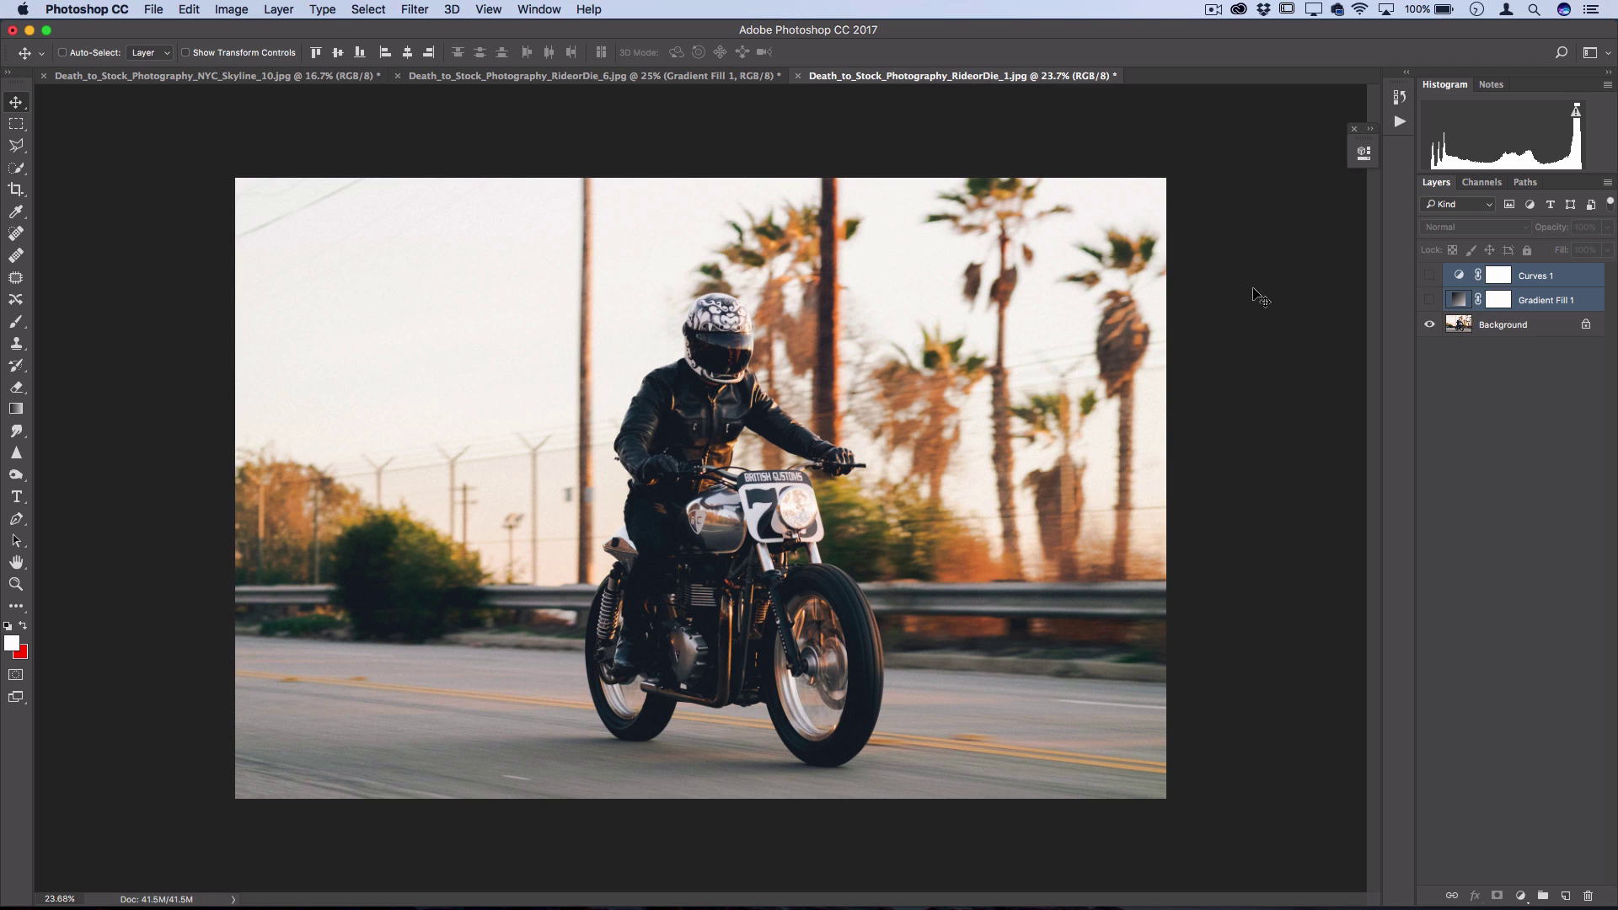
Restore the palm-tree photo's layers, hide both on the NYC Skyline photo, then return to the forest photo.
left_click(1429, 297)
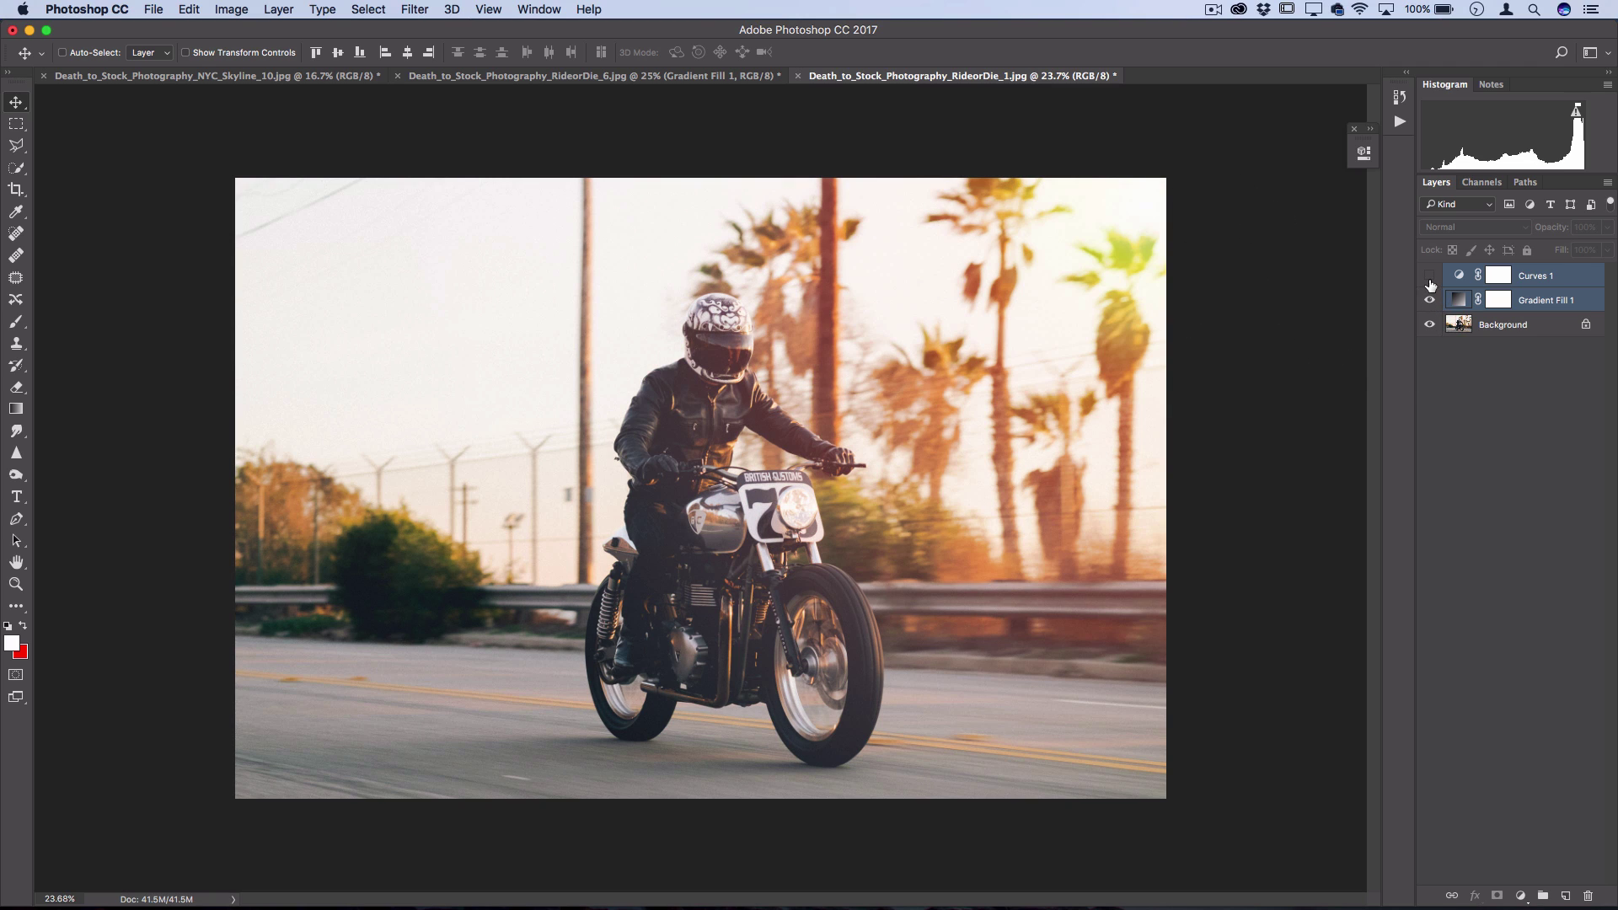
left_click(1430, 282)
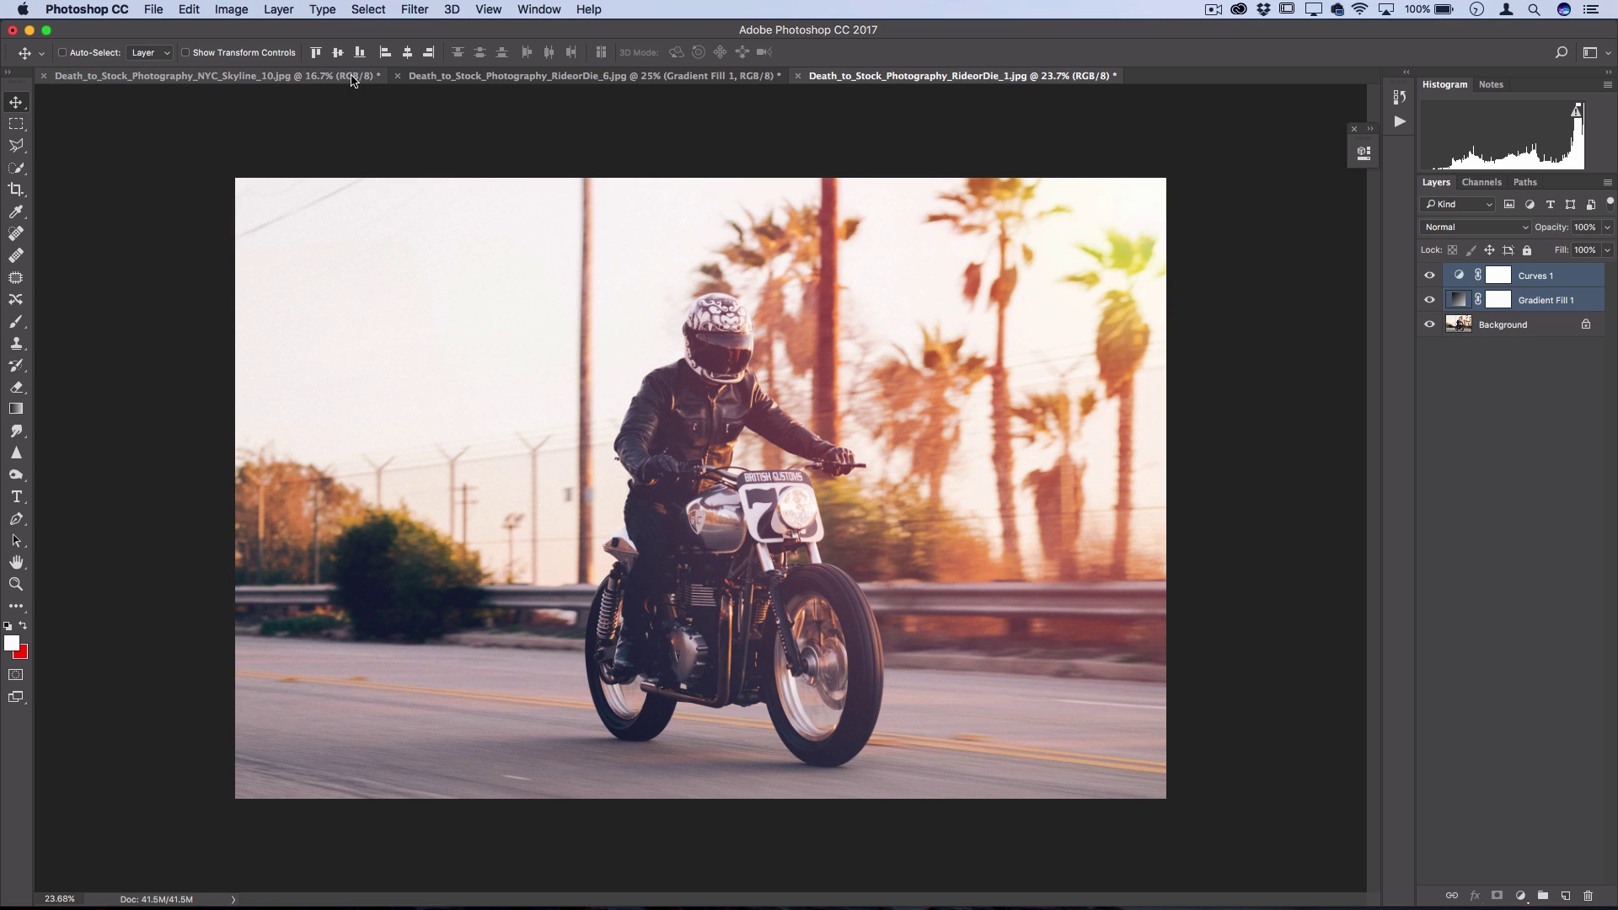
left_click(263, 77)
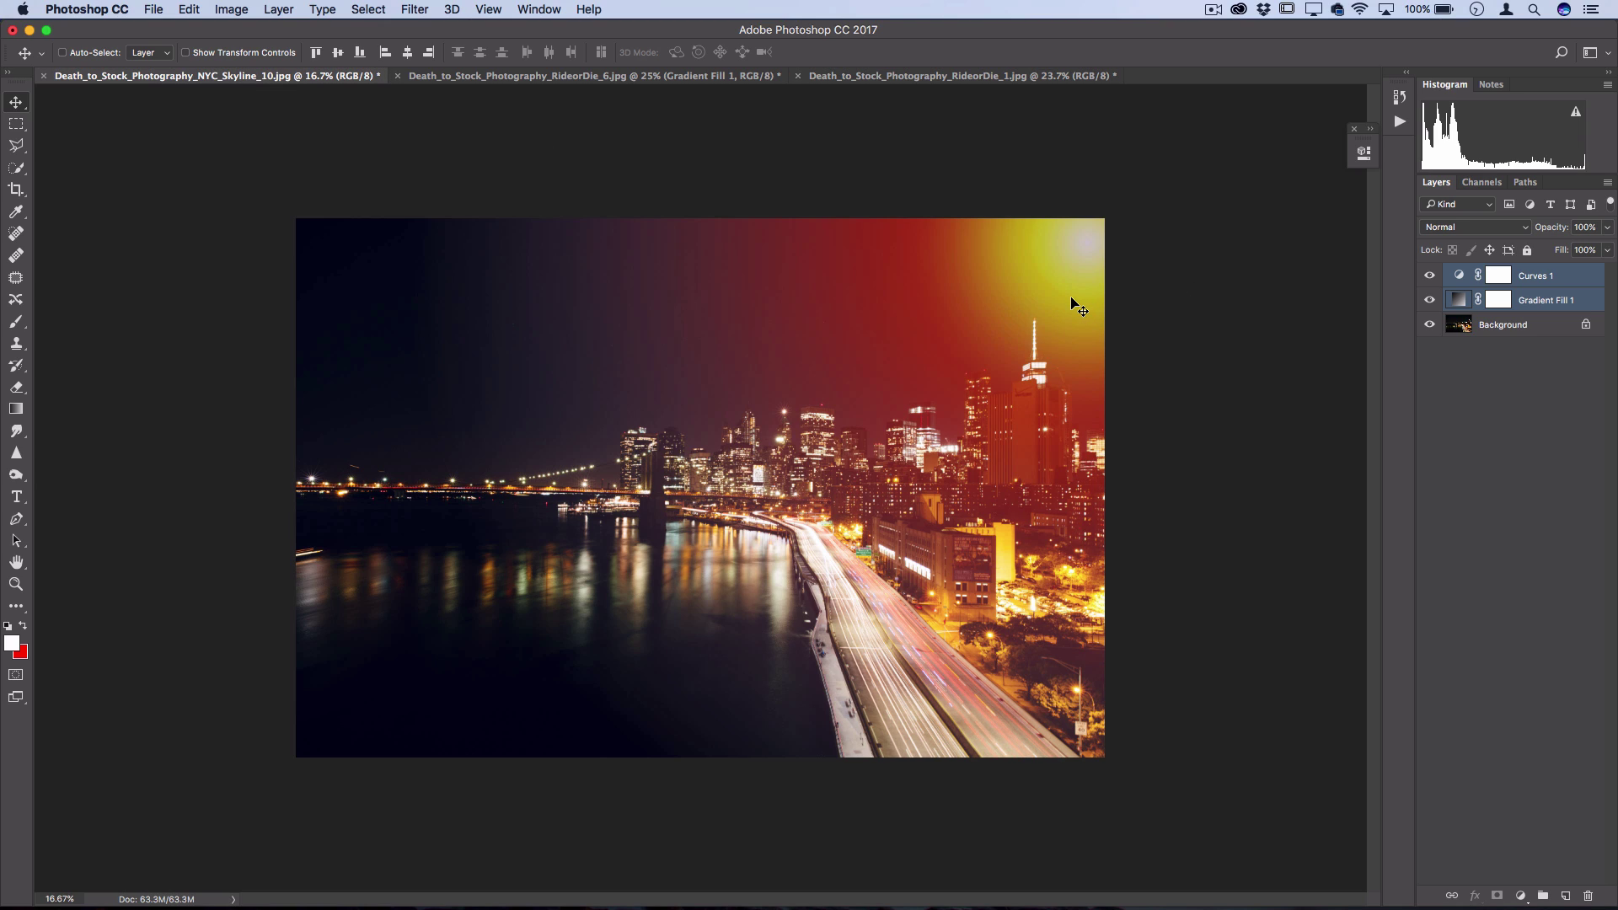
left_click(1430, 300)
left_click(1430, 276)
left_click(563, 76)
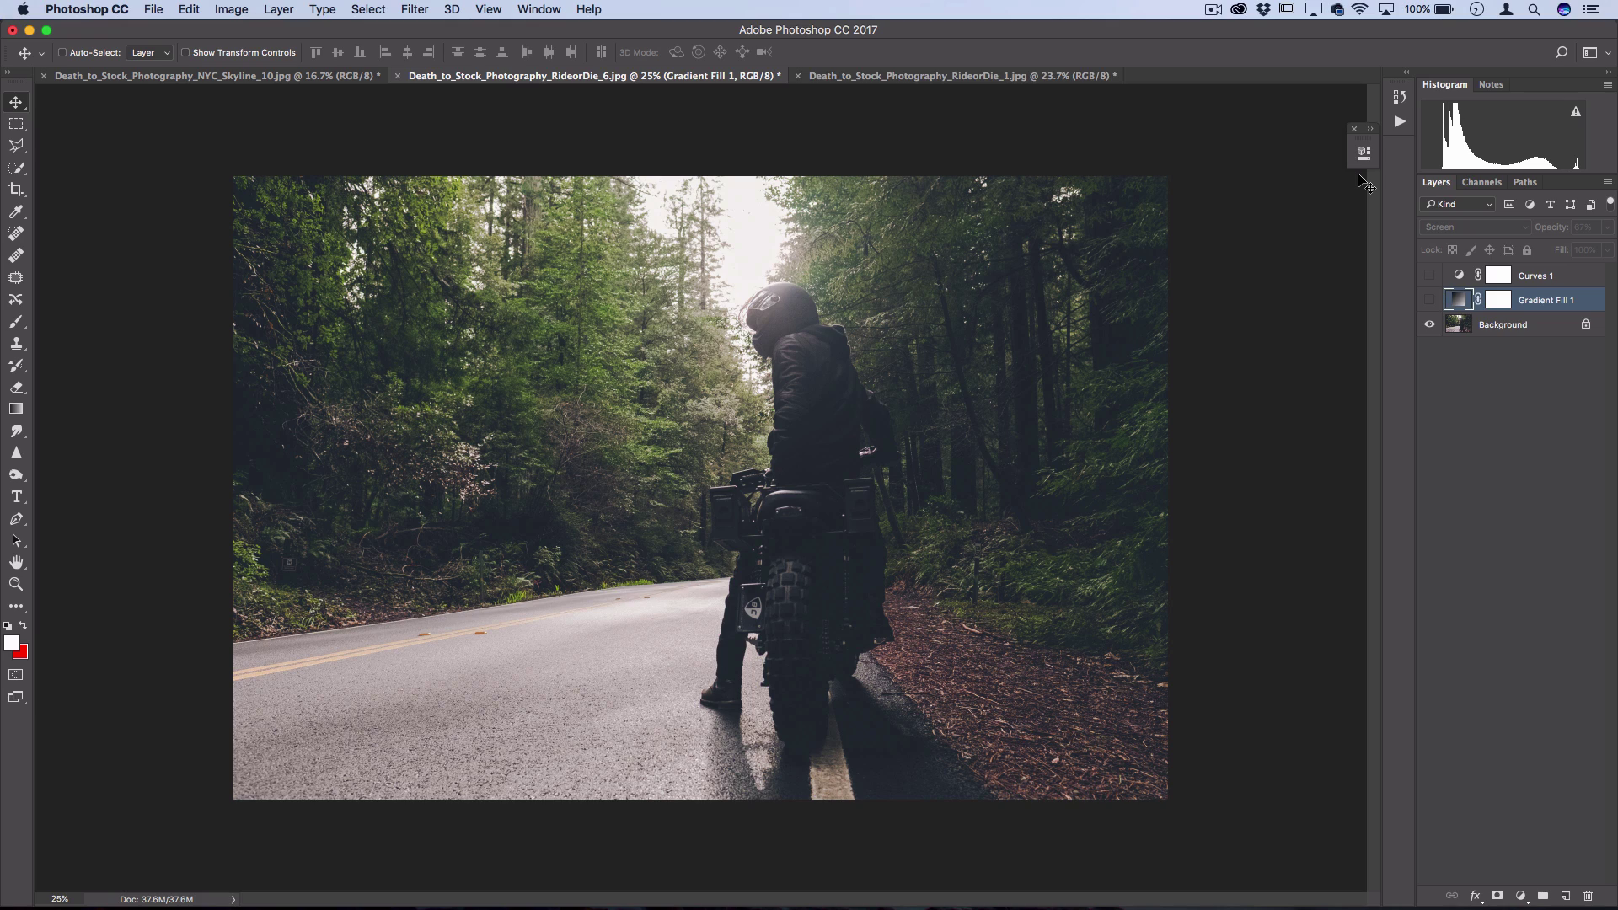
Delete the Gradient Fill 1 and Curves 1 layers from the forest photo.
key("BackSpace")
left_click(1532, 272)
key("BackSpace")
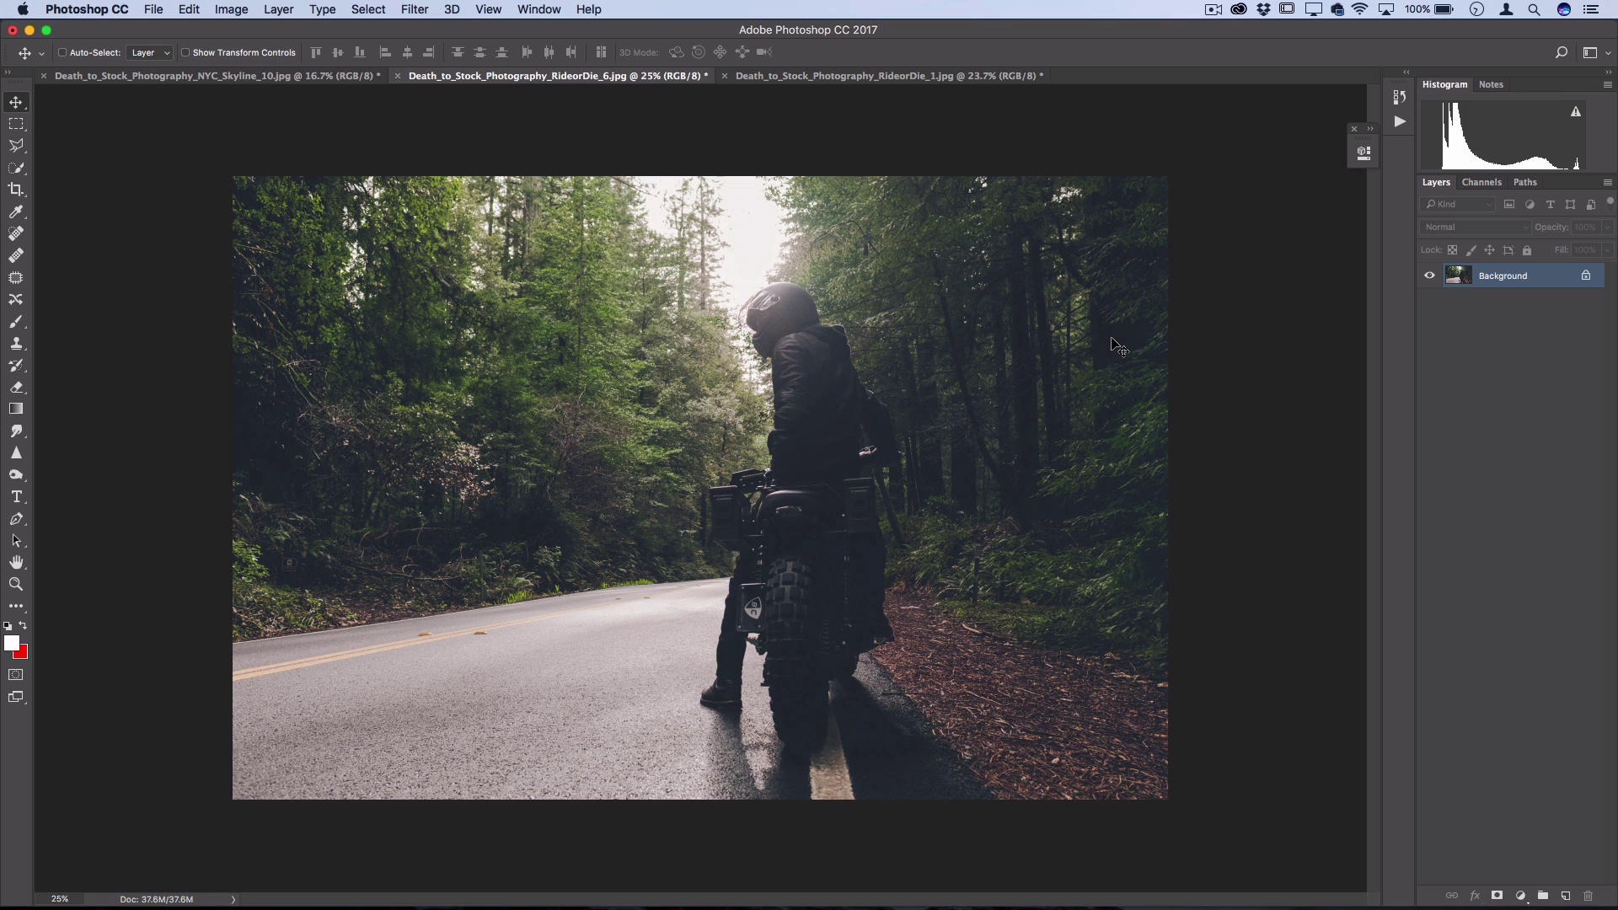
Add a new Gradient Fill layer via Layer > New Fill Layer > Gradient.
left_click(281, 9)
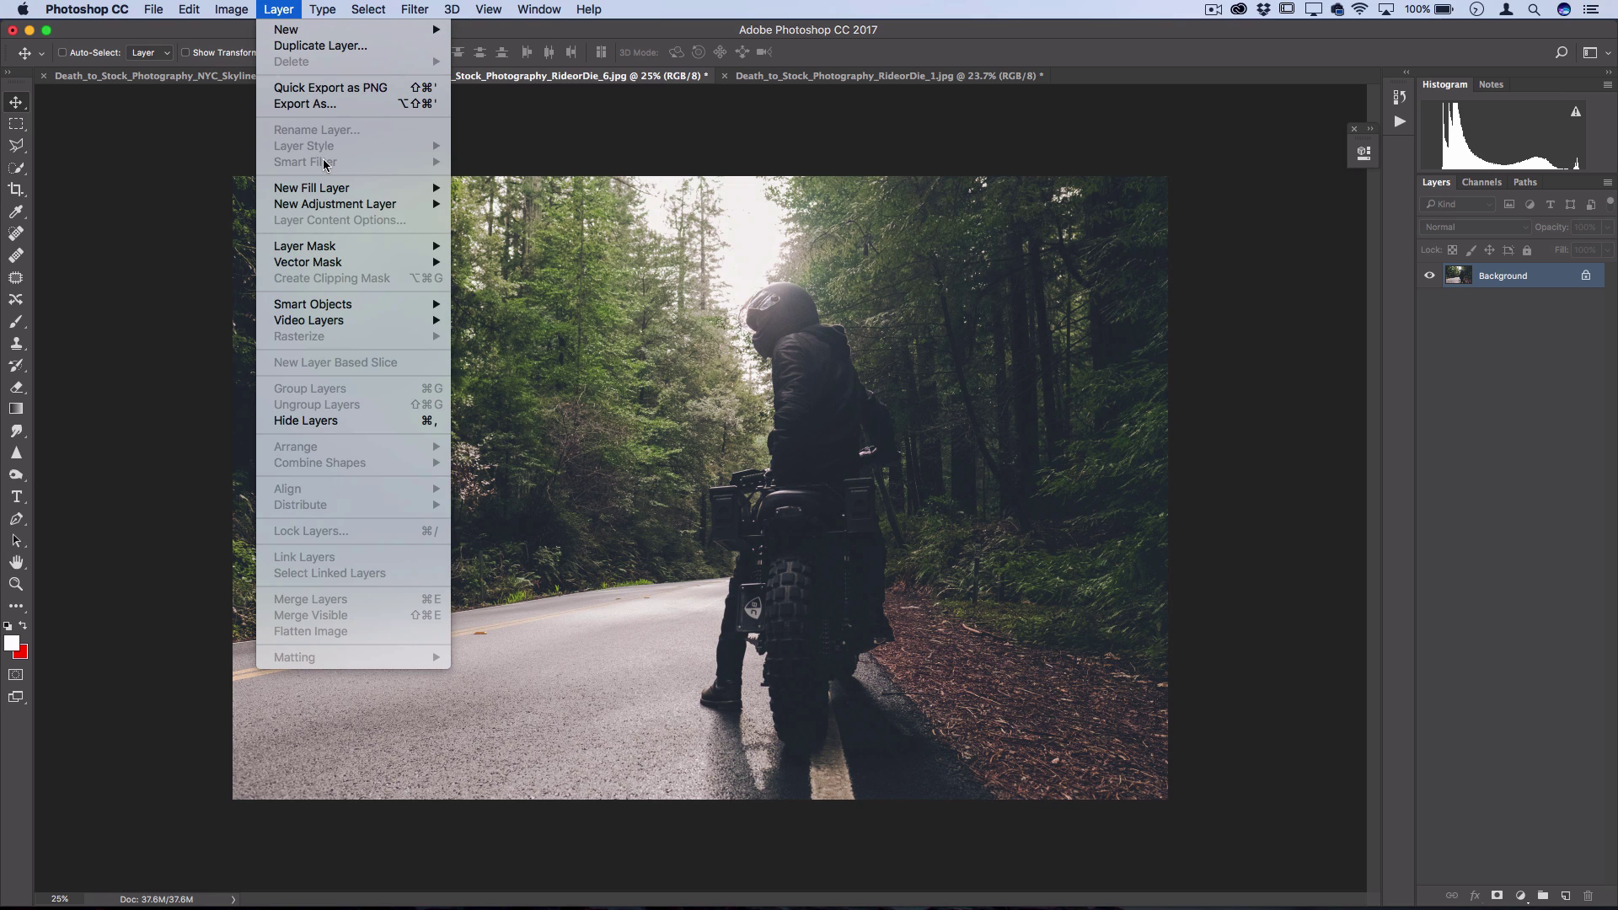
mouse_move(354, 188)
left_click(500, 206)
key("Return")
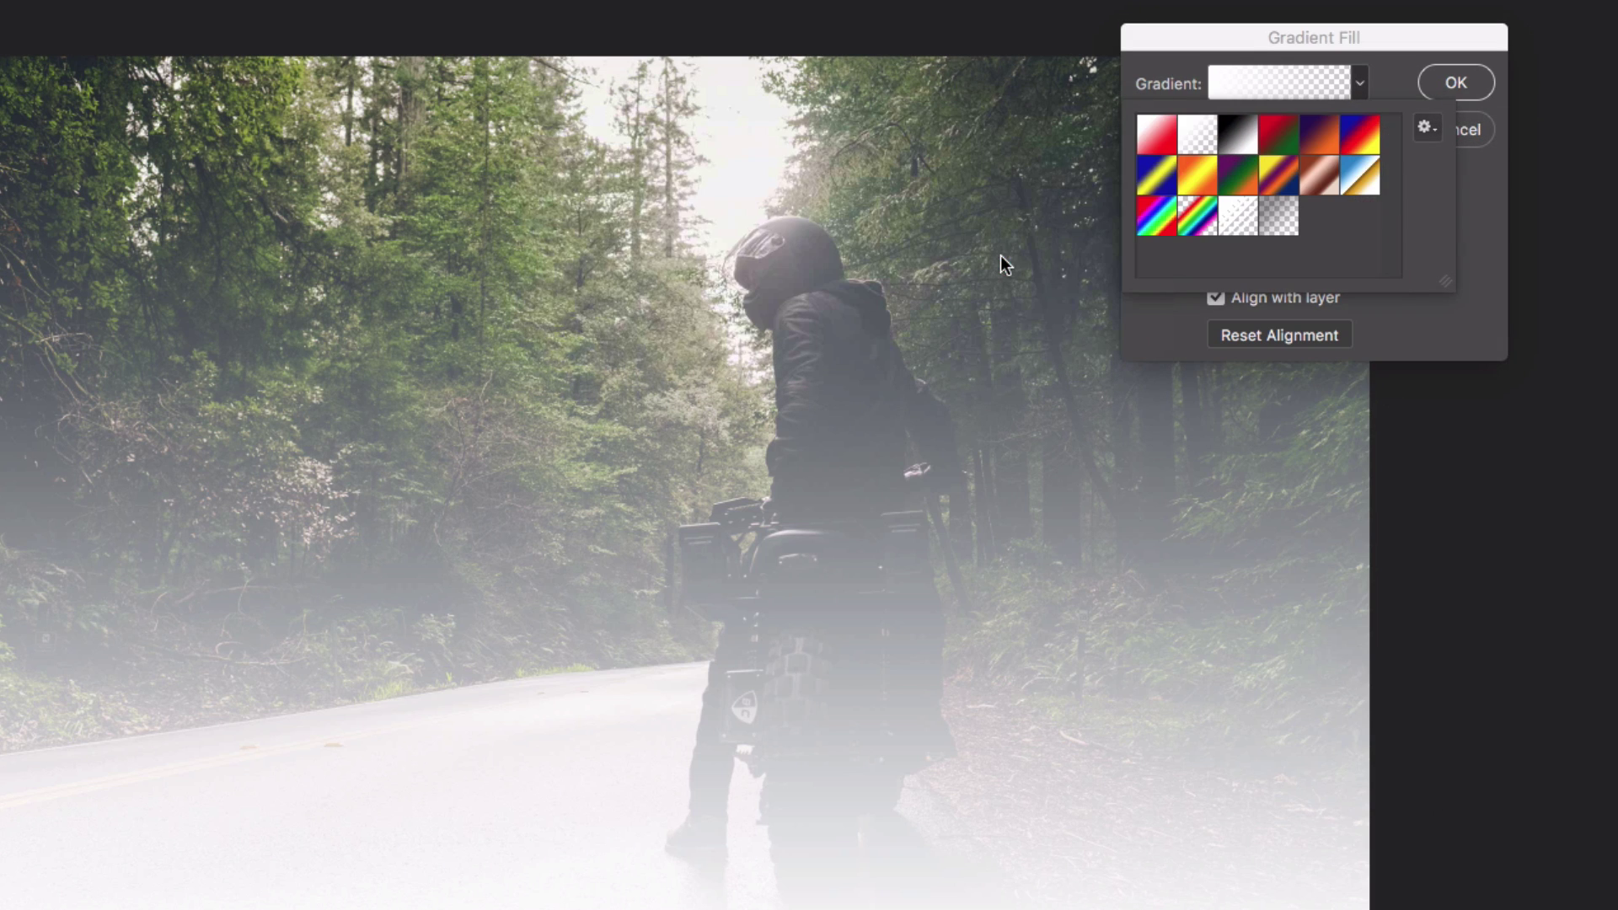
Add two new colour stops near the left end of the gradient in the Gradient Editor.
left_click(1374, 80)
left_click(1264, 87)
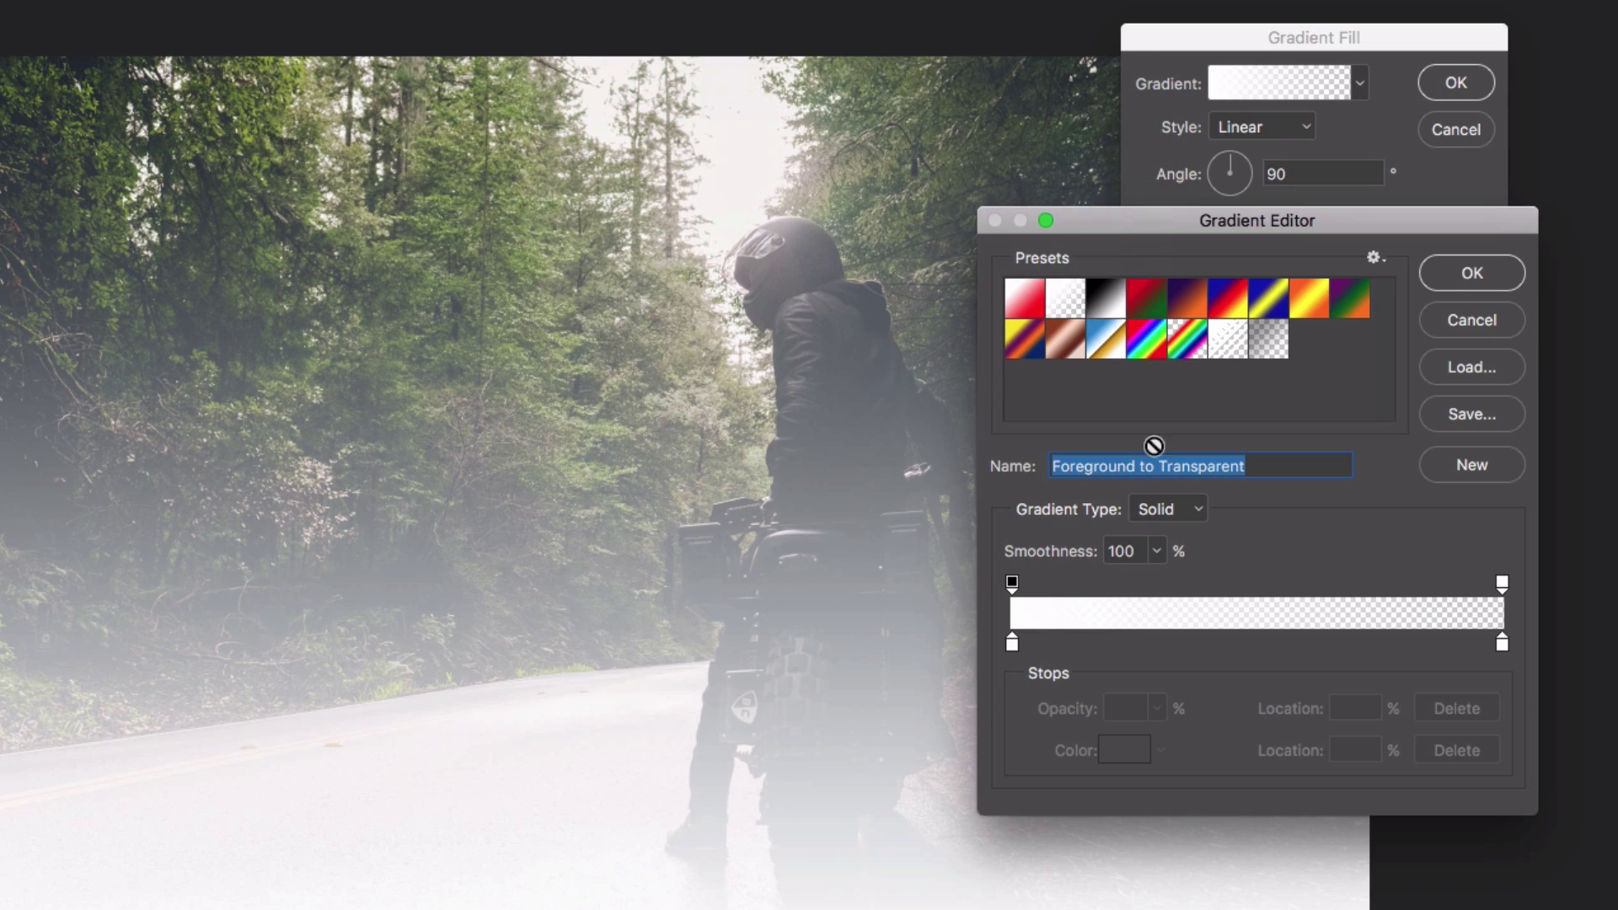
left_click(1037, 644)
left_click(1068, 645)
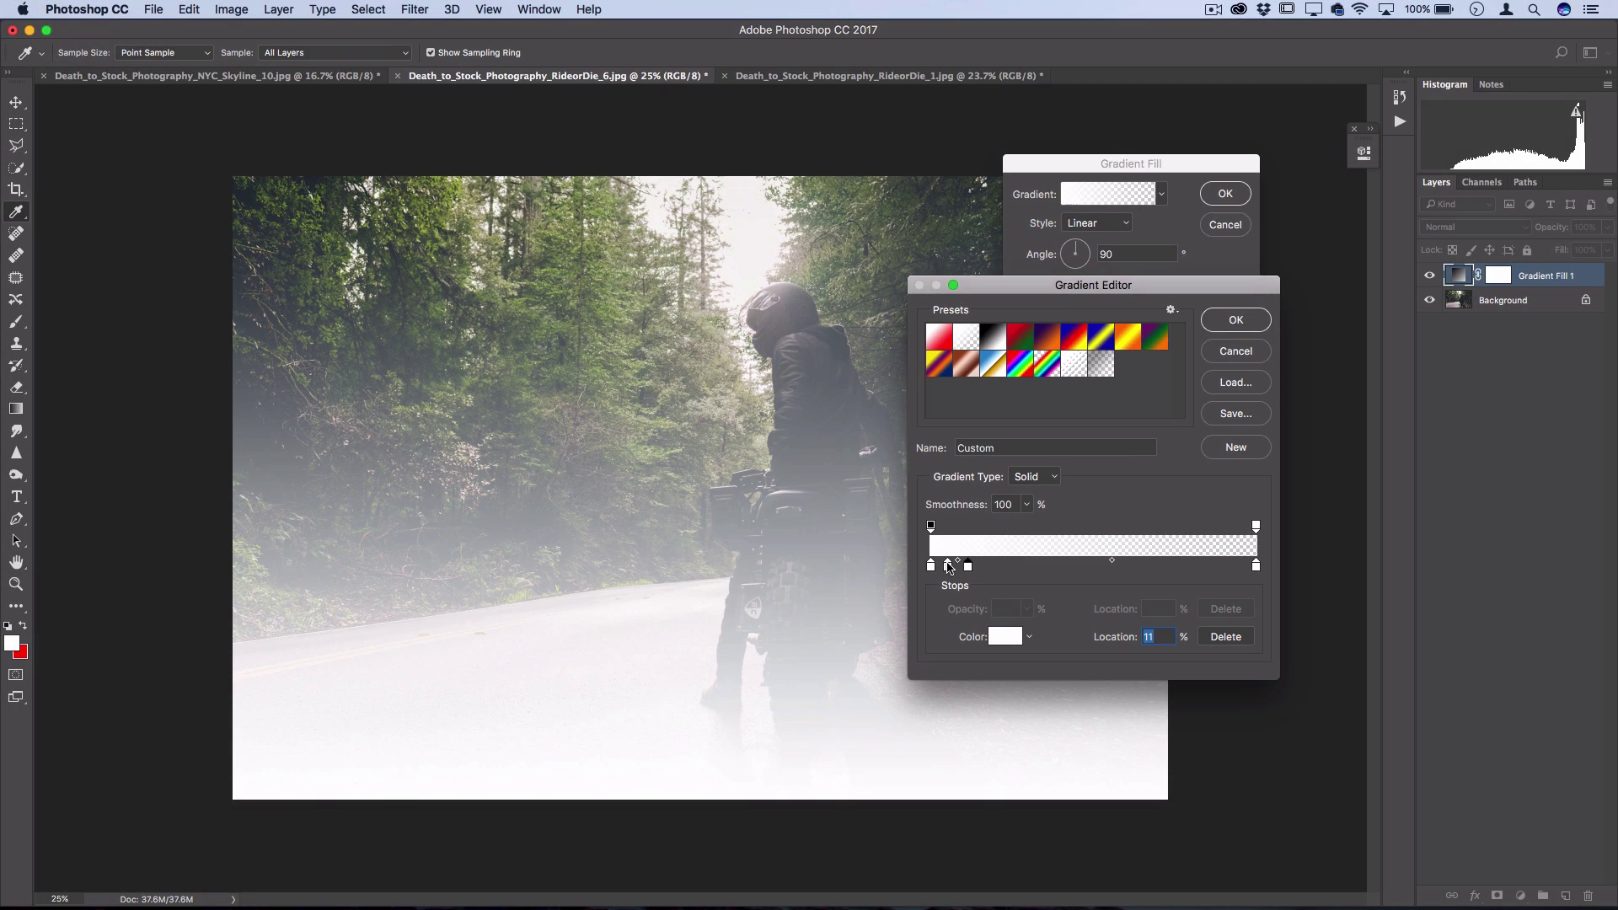
Color the new stops yellow and pure red, then shift them so yellow sits at 7%.
double_click(1037, 645)
left_click(965, 618)
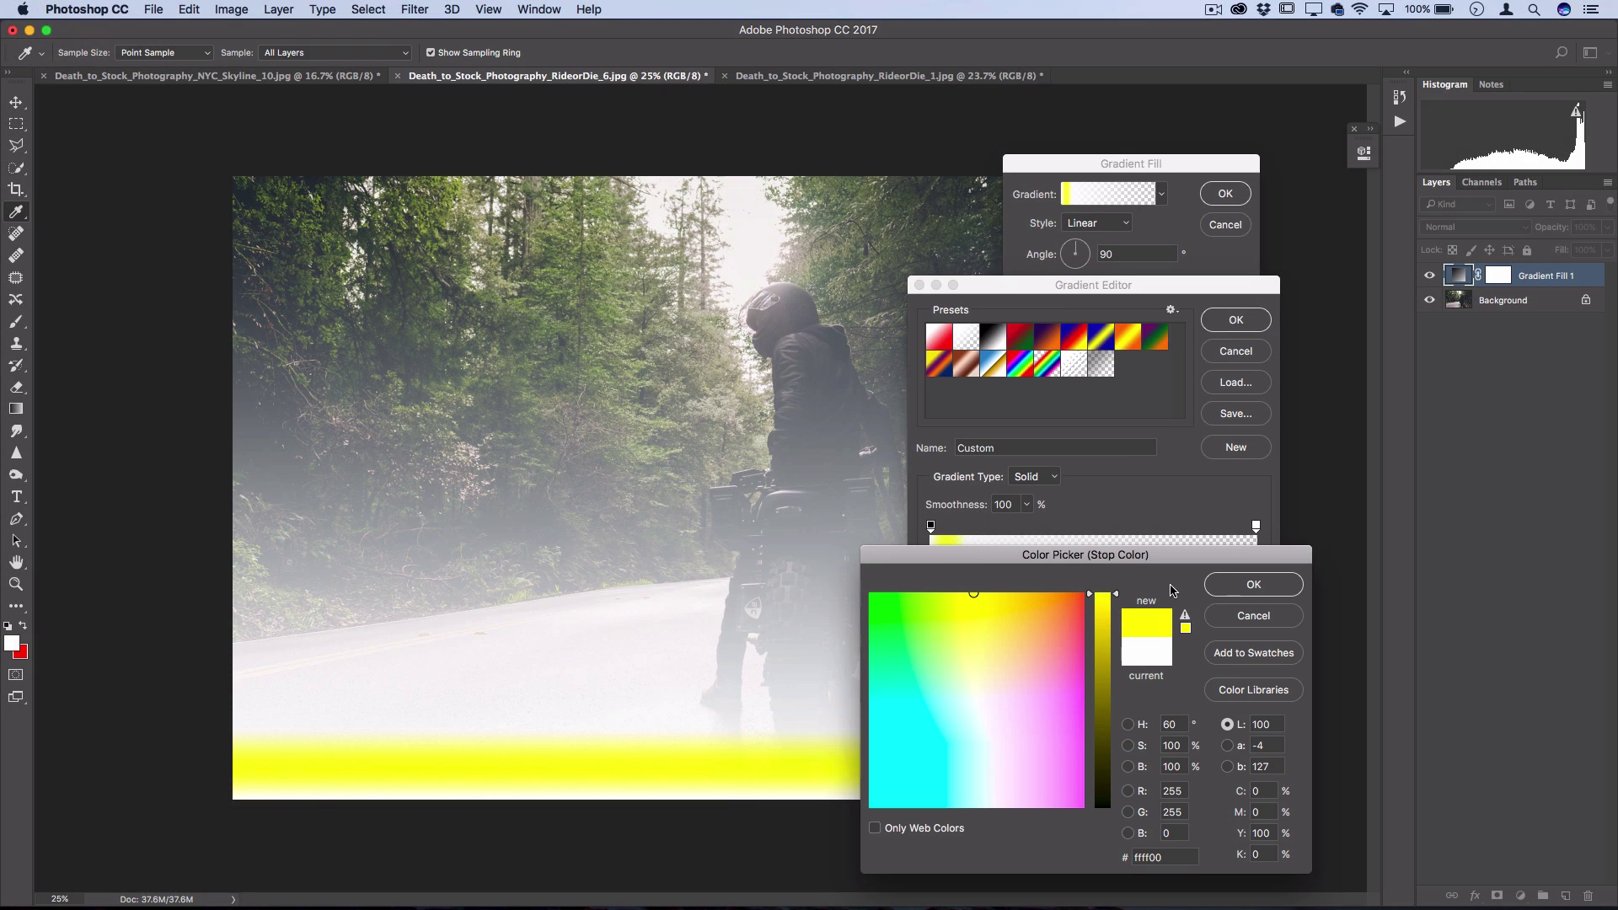
left_click(1241, 586)
double_click(968, 565)
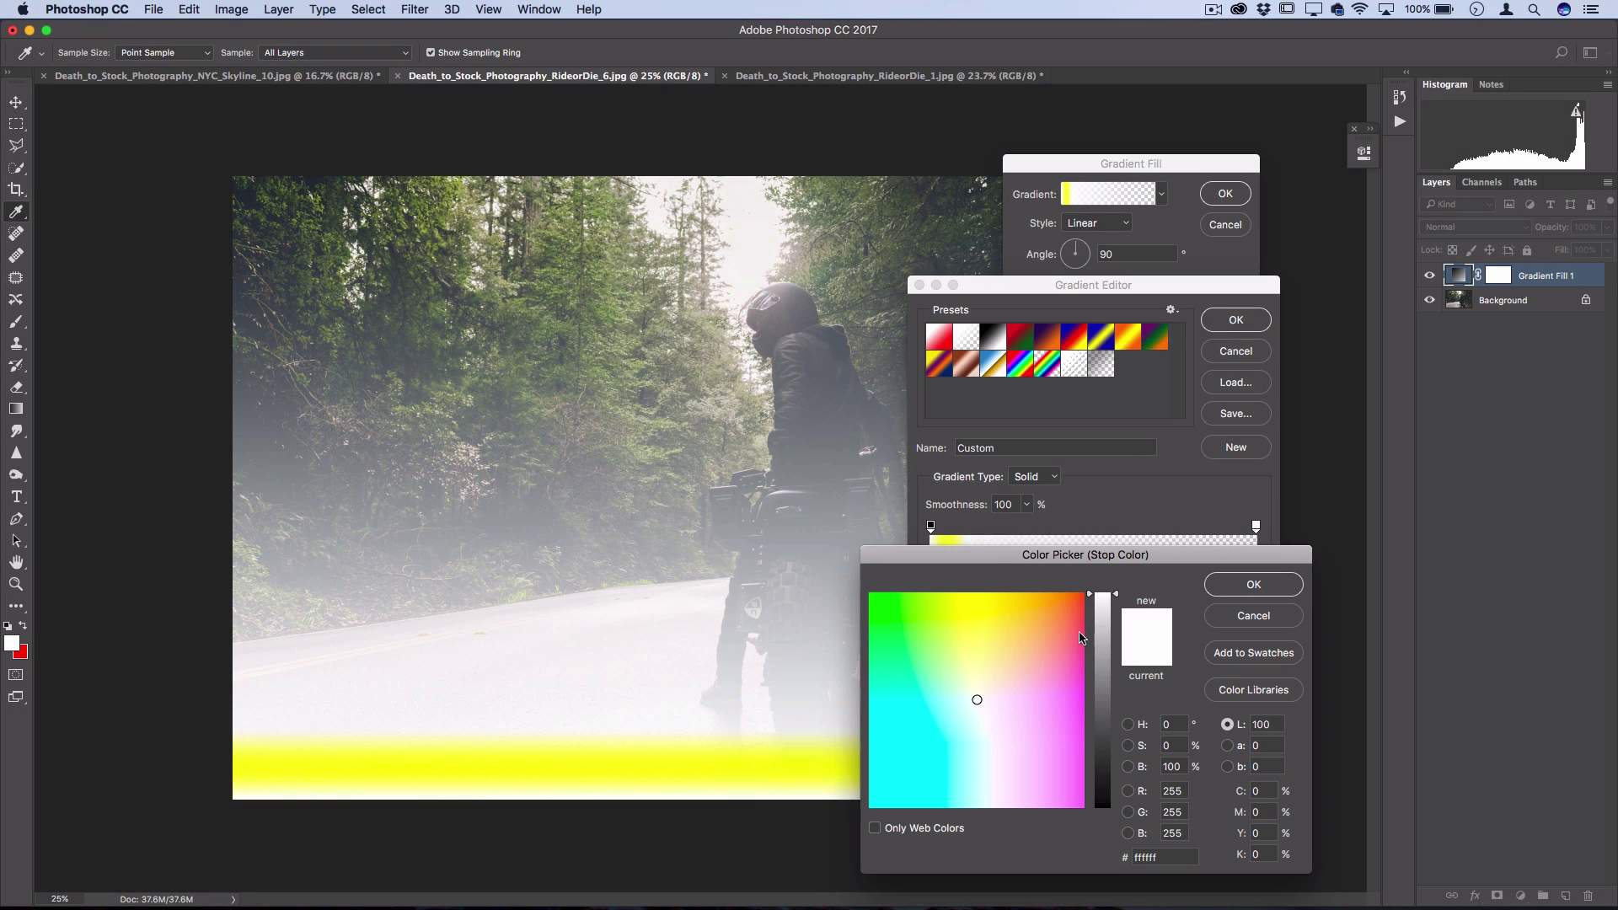
left_click(1086, 594)
left_click(1106, 647)
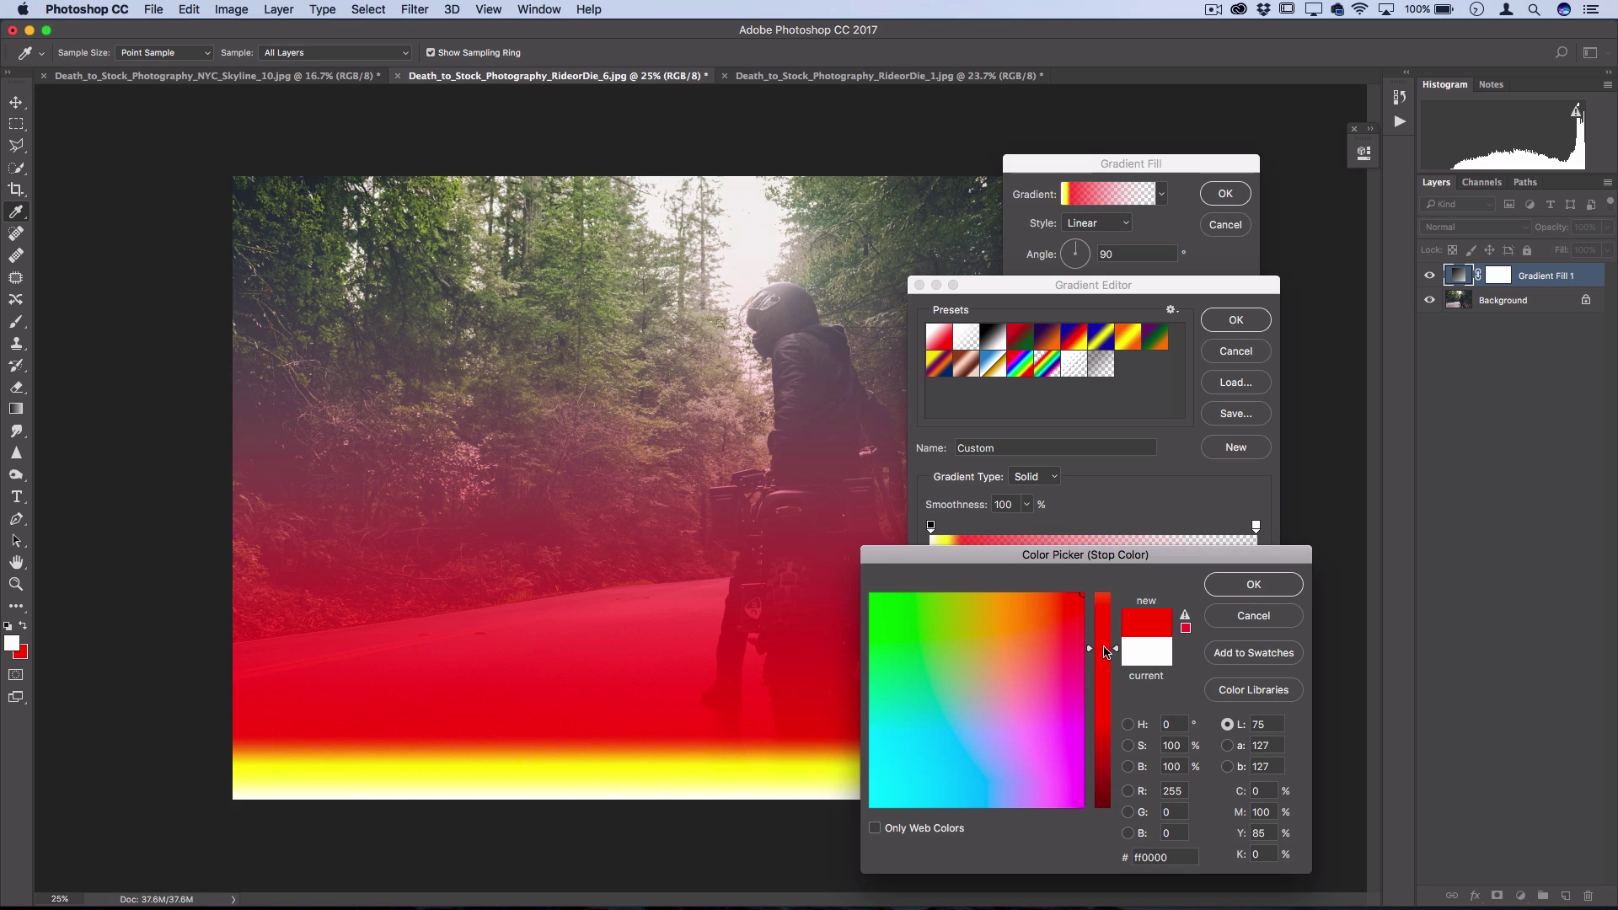
left_click(1236, 584)
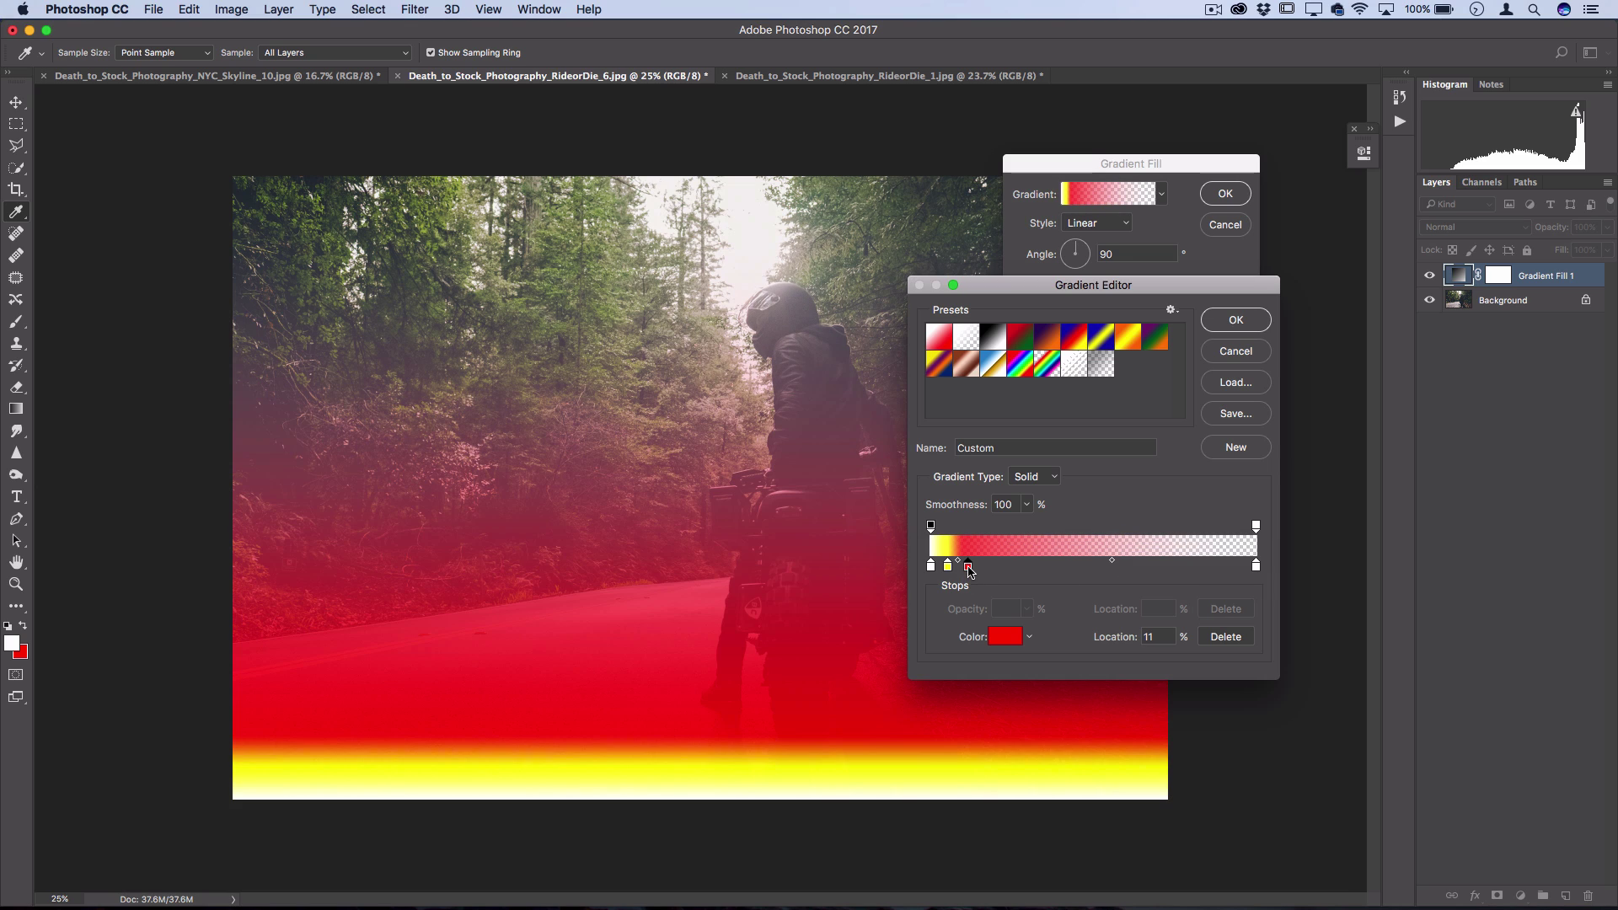
mouse_move(970, 571)
left_mouse_down()
mouse_move(984, 571)
mouse_move(956, 571)
left_mouse_up()
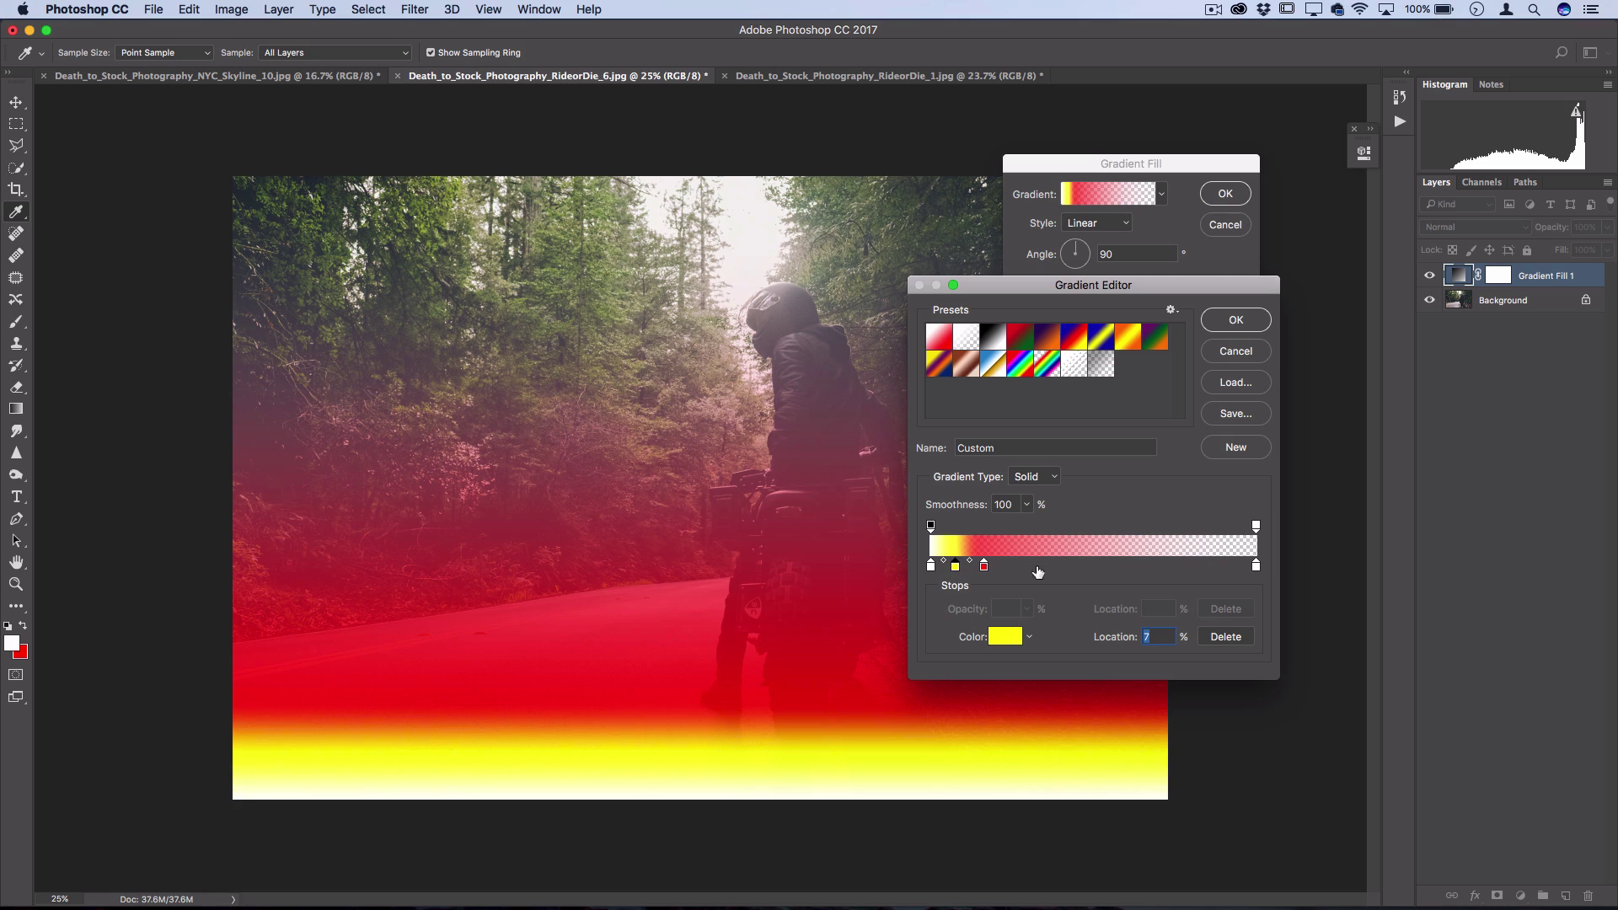
Make the right-end stop black, set the colour midpoint to 47%, and move the red stop to 10%.
double_click(1256, 567)
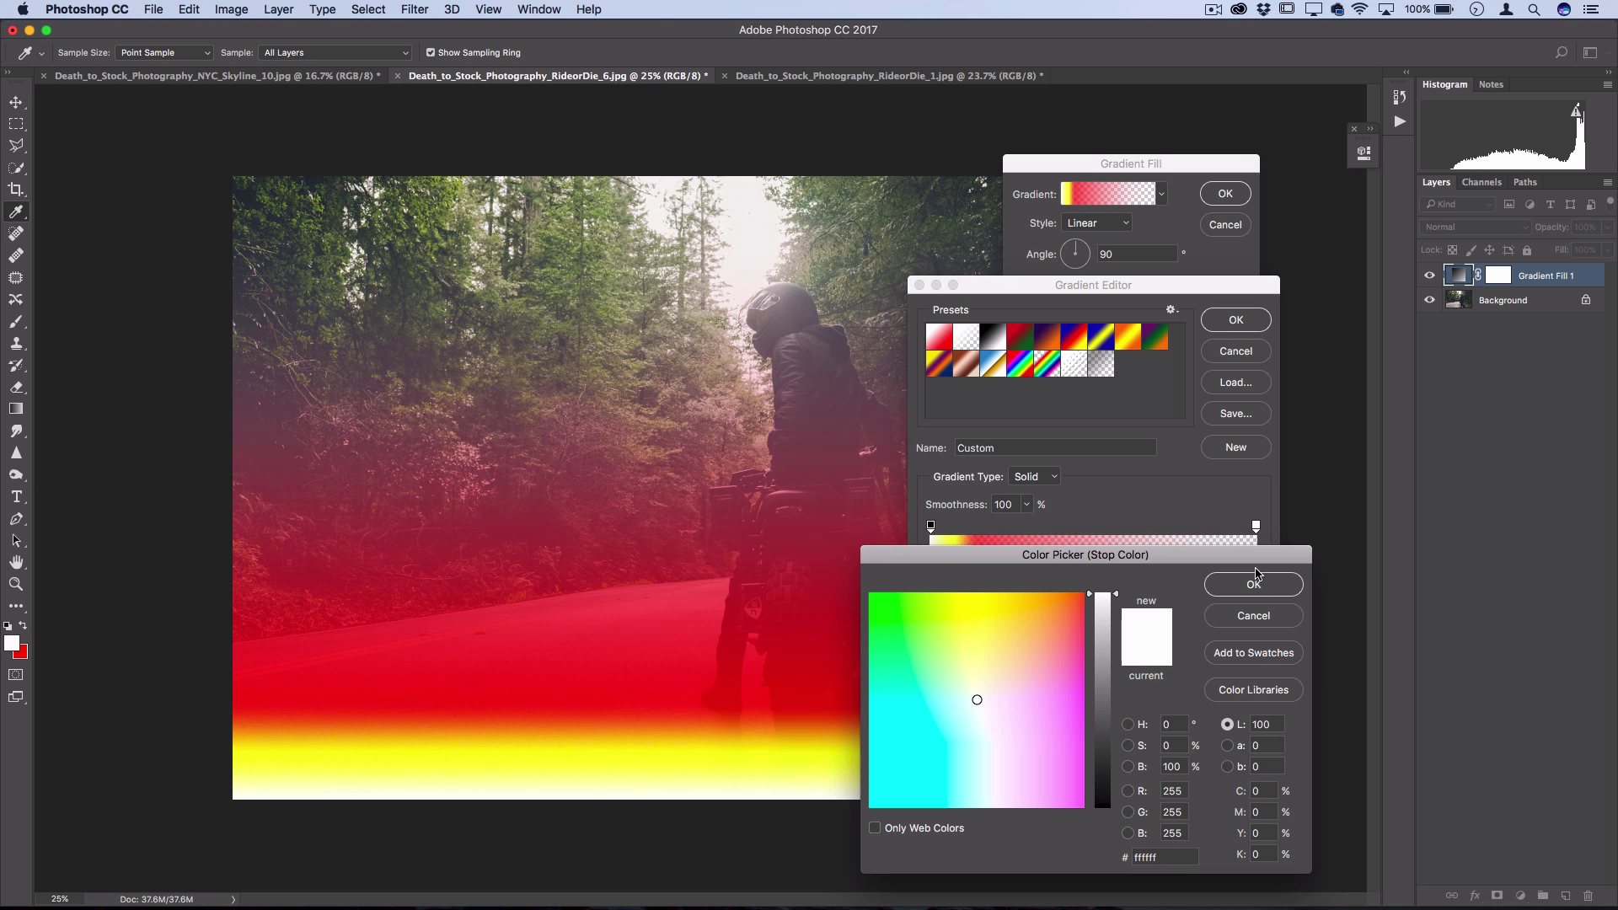
left_click_drag(1109, 700, 1111, 843)
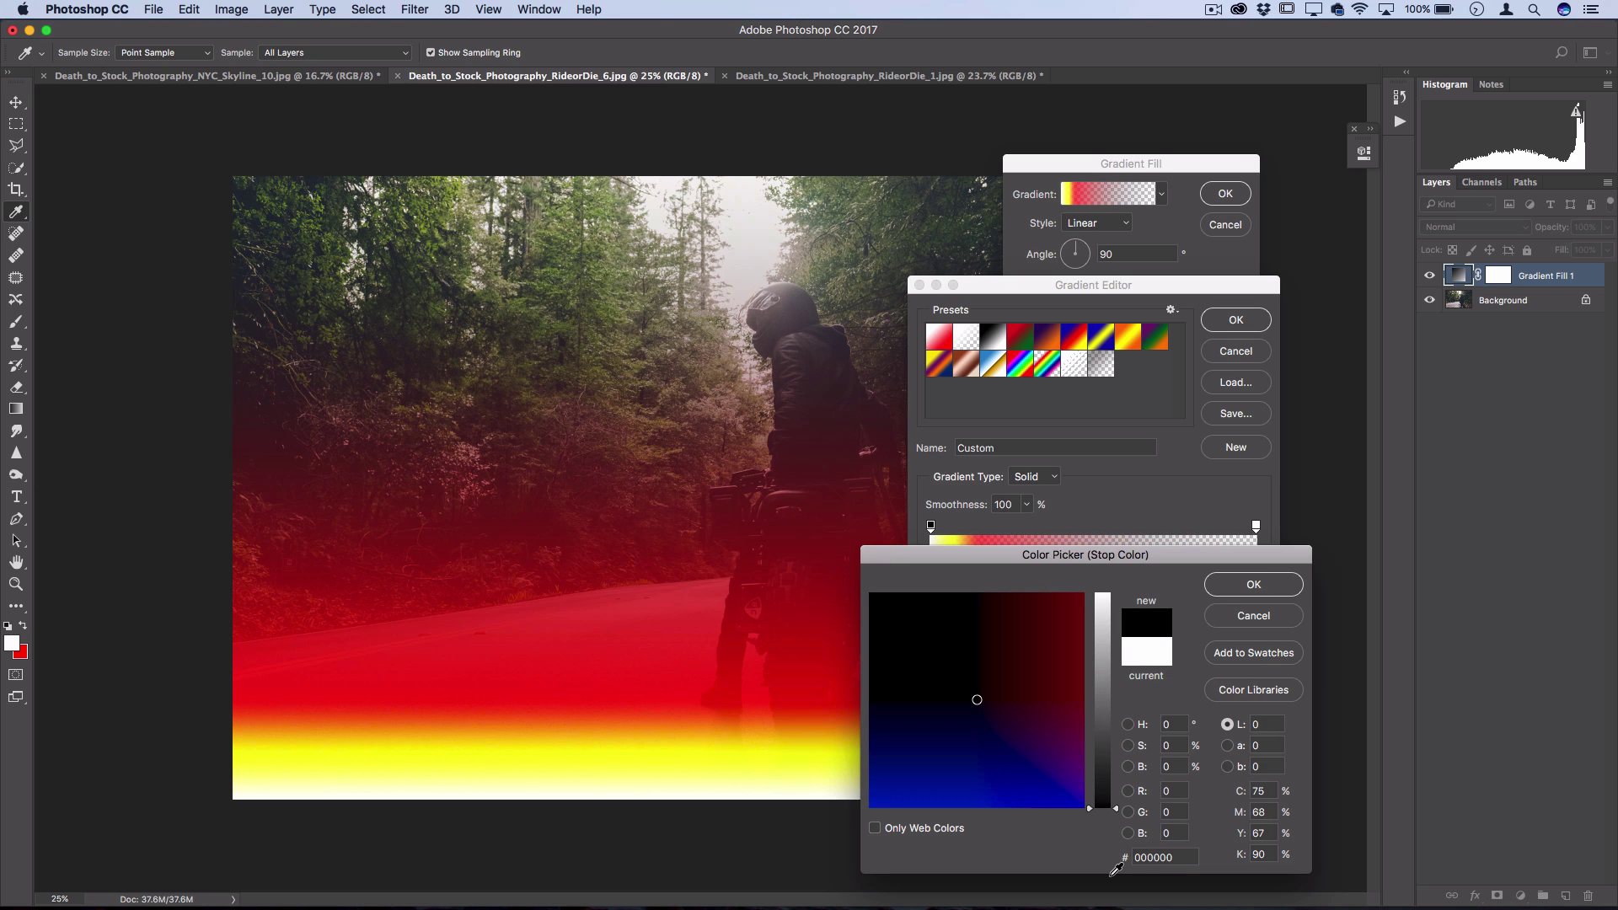
left_click(1253, 584)
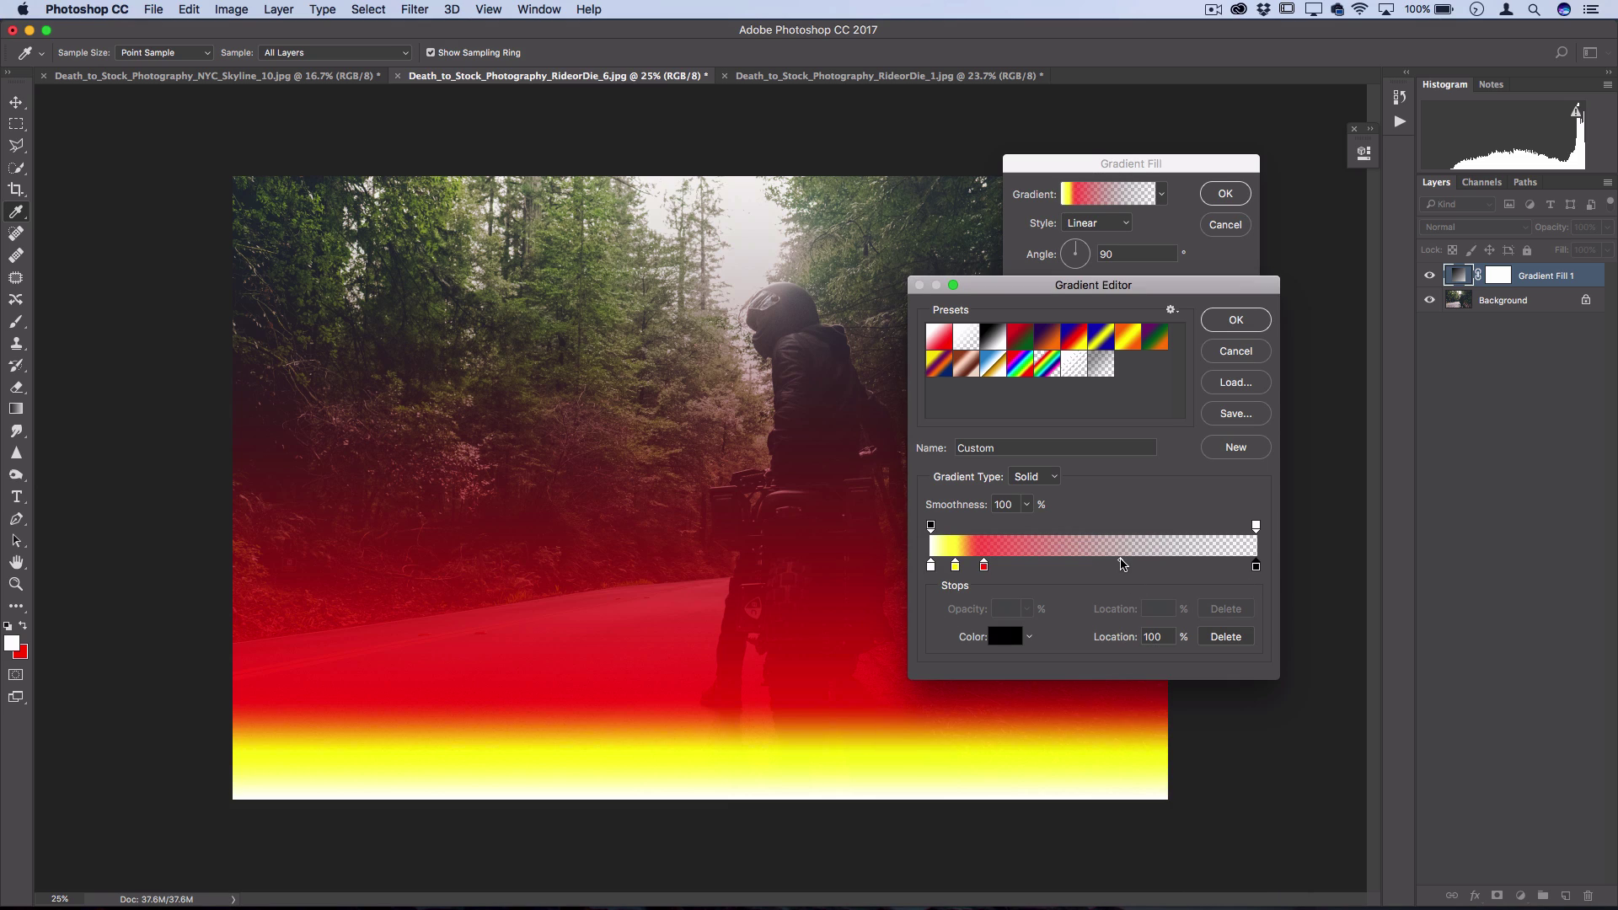
left_click_drag(1122, 563, 1105, 564)
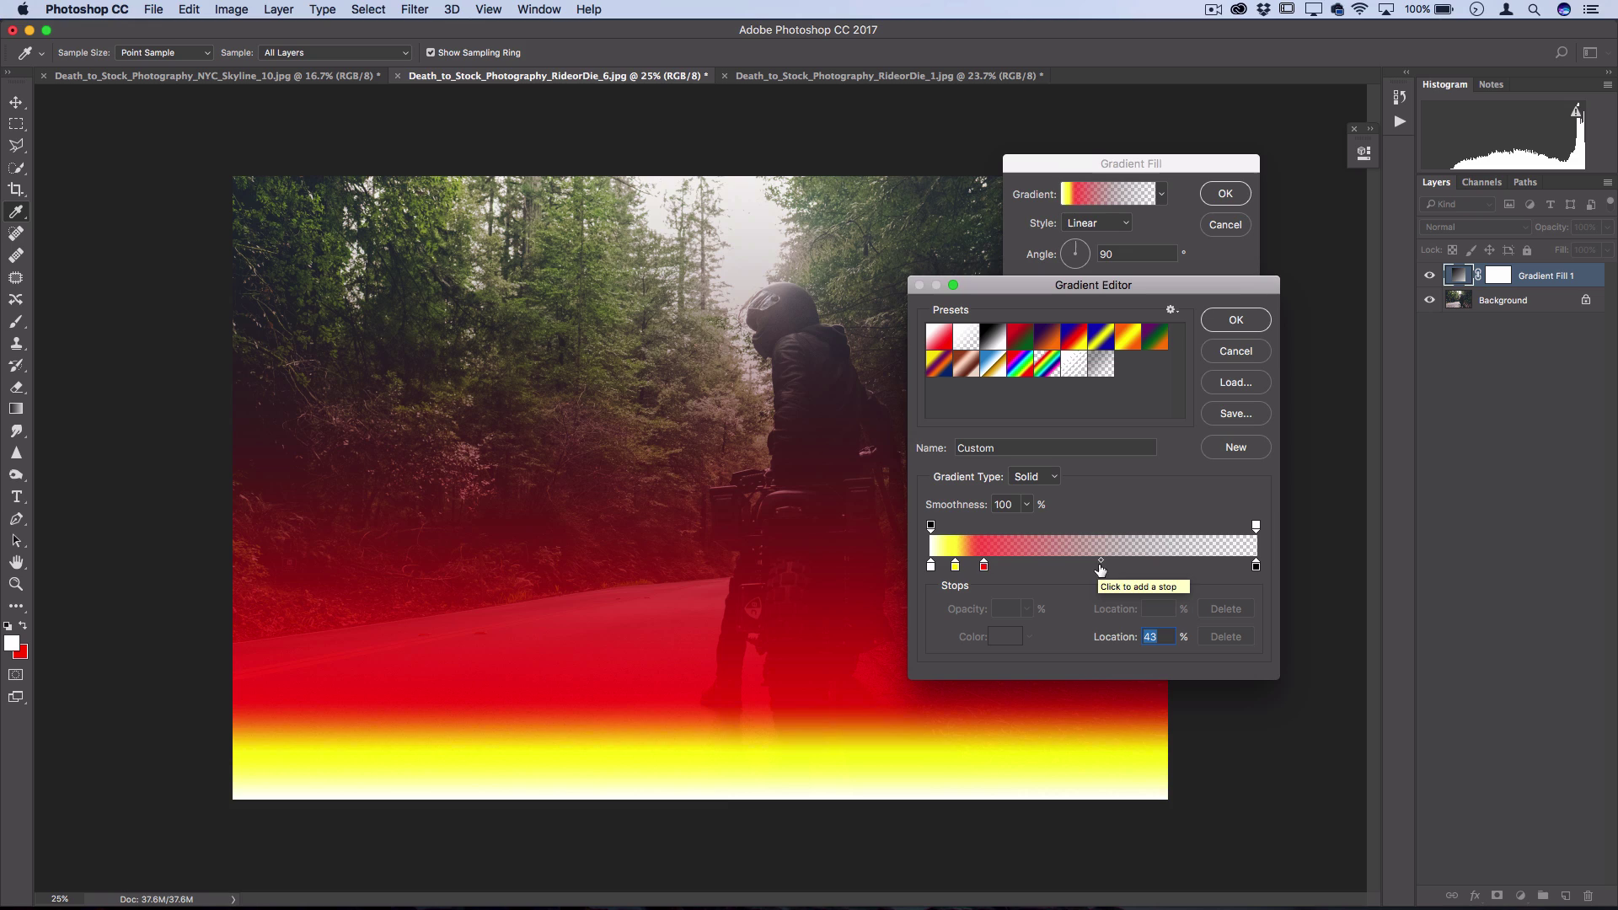
left_click_drag(1105, 565, 1039, 570)
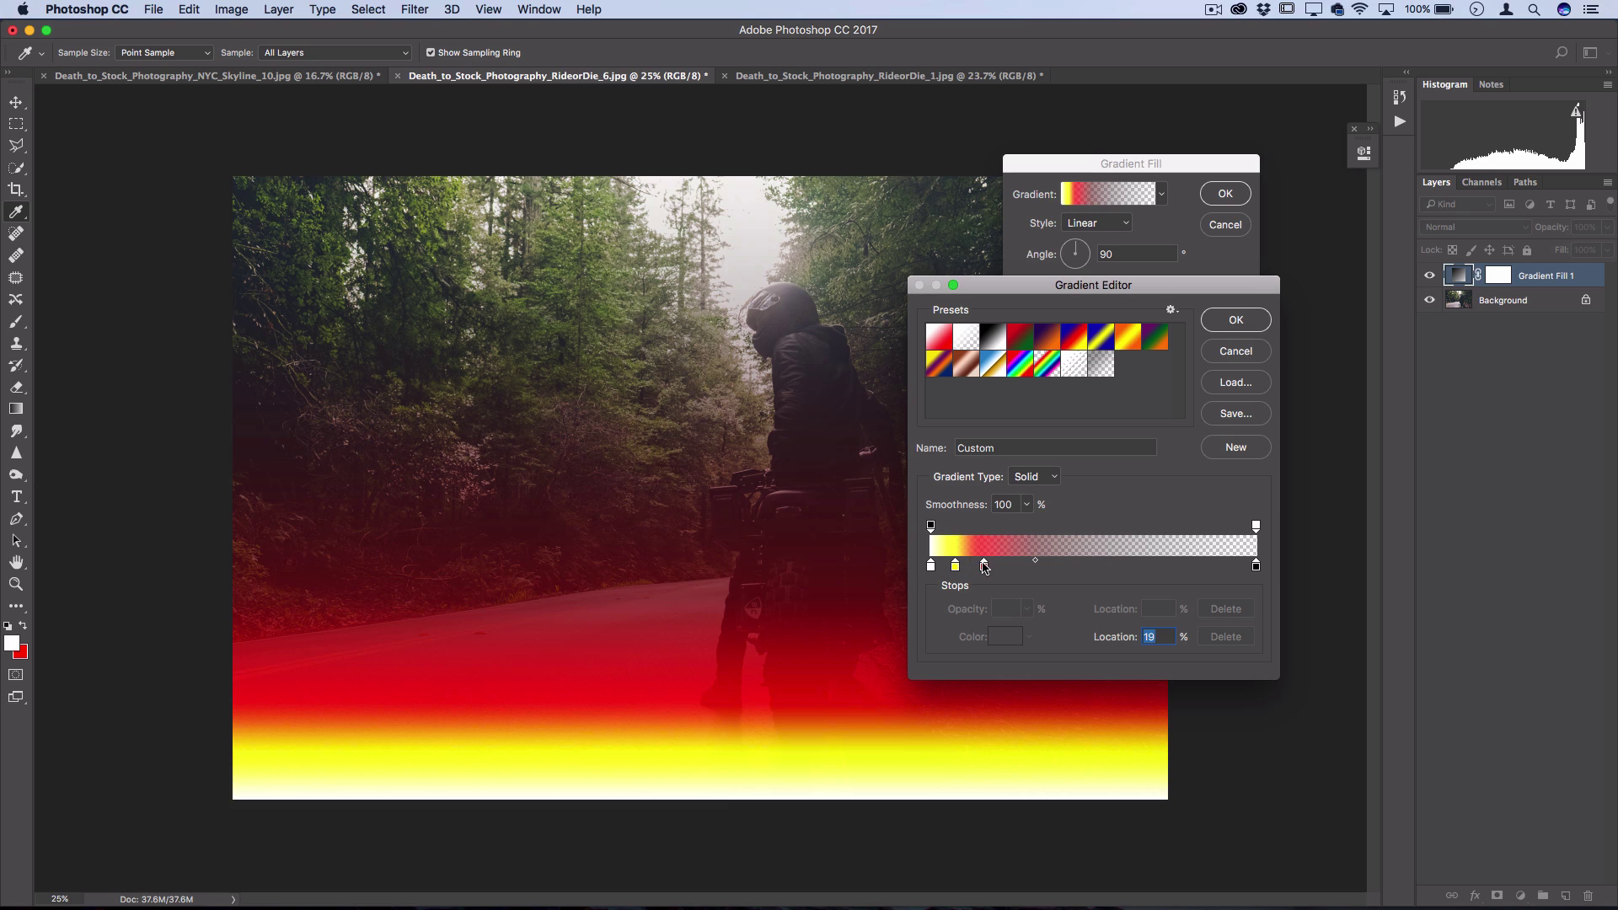
left_click_drag(984, 566, 990, 565)
Accept the custom gradient, switch the fill style to Radial, and move the glow into the treetops.
left_click(1235, 320)
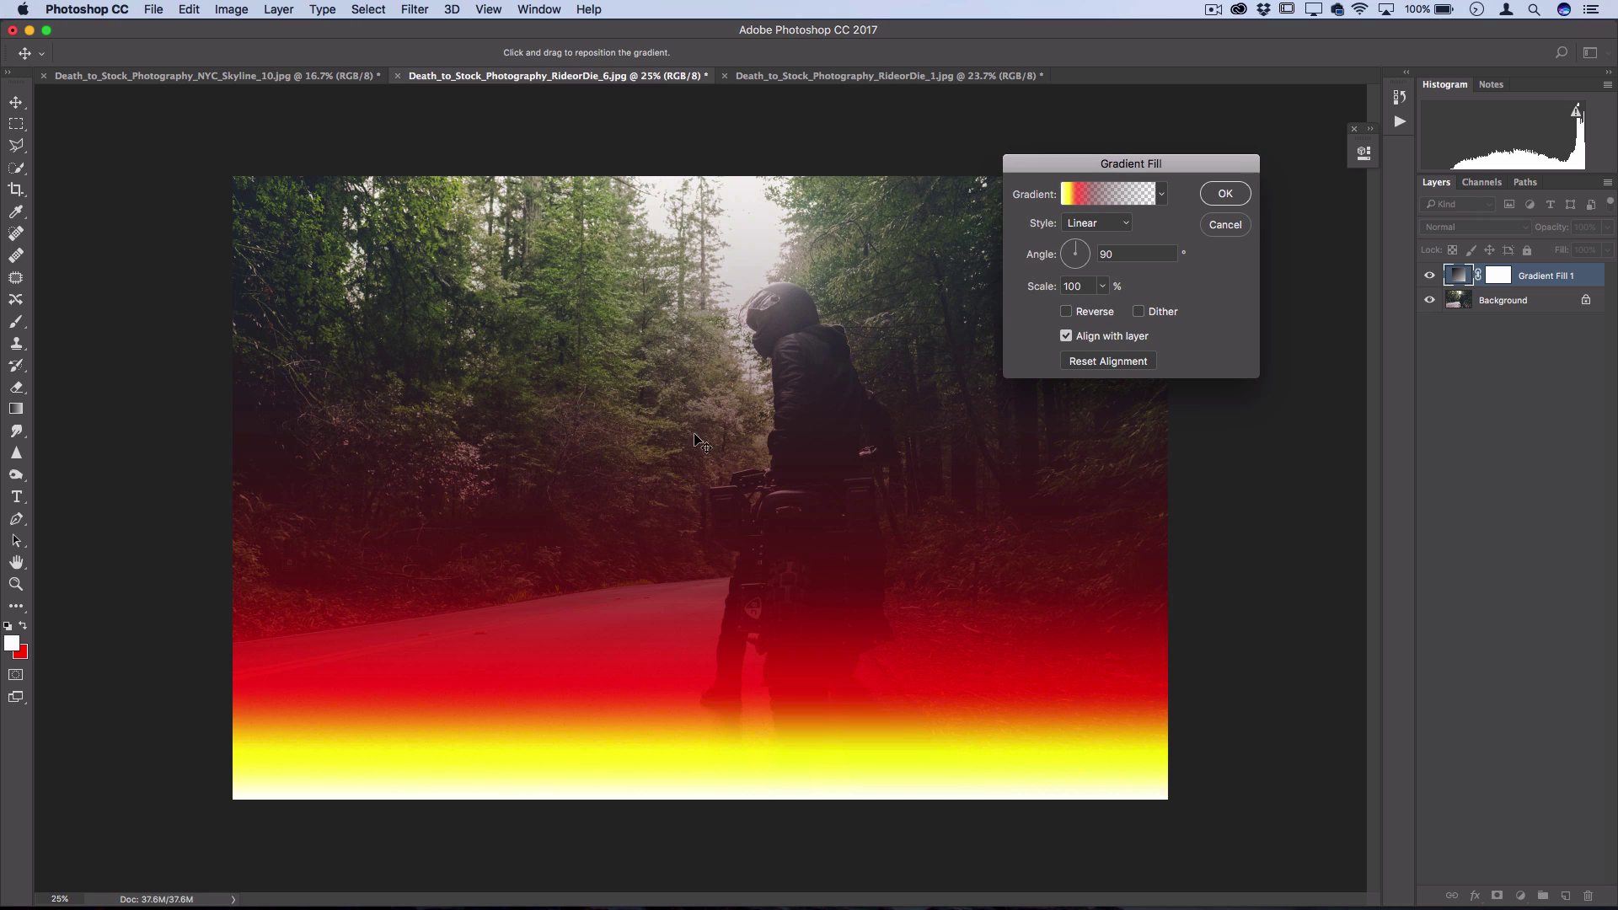
left_click(1125, 224)
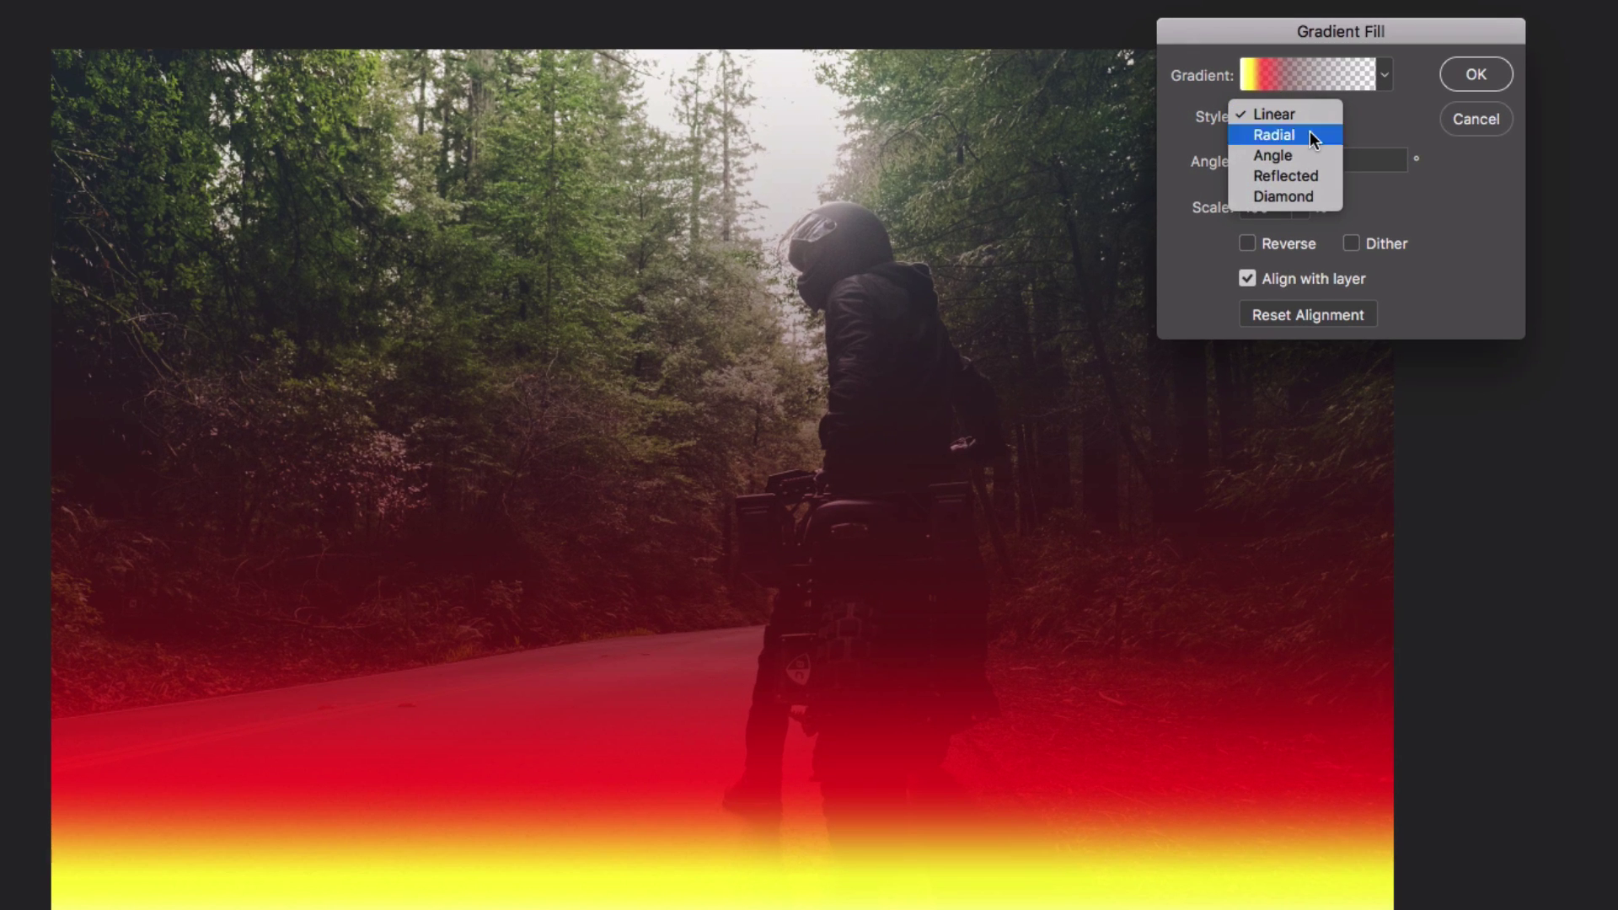
left_click(1311, 137)
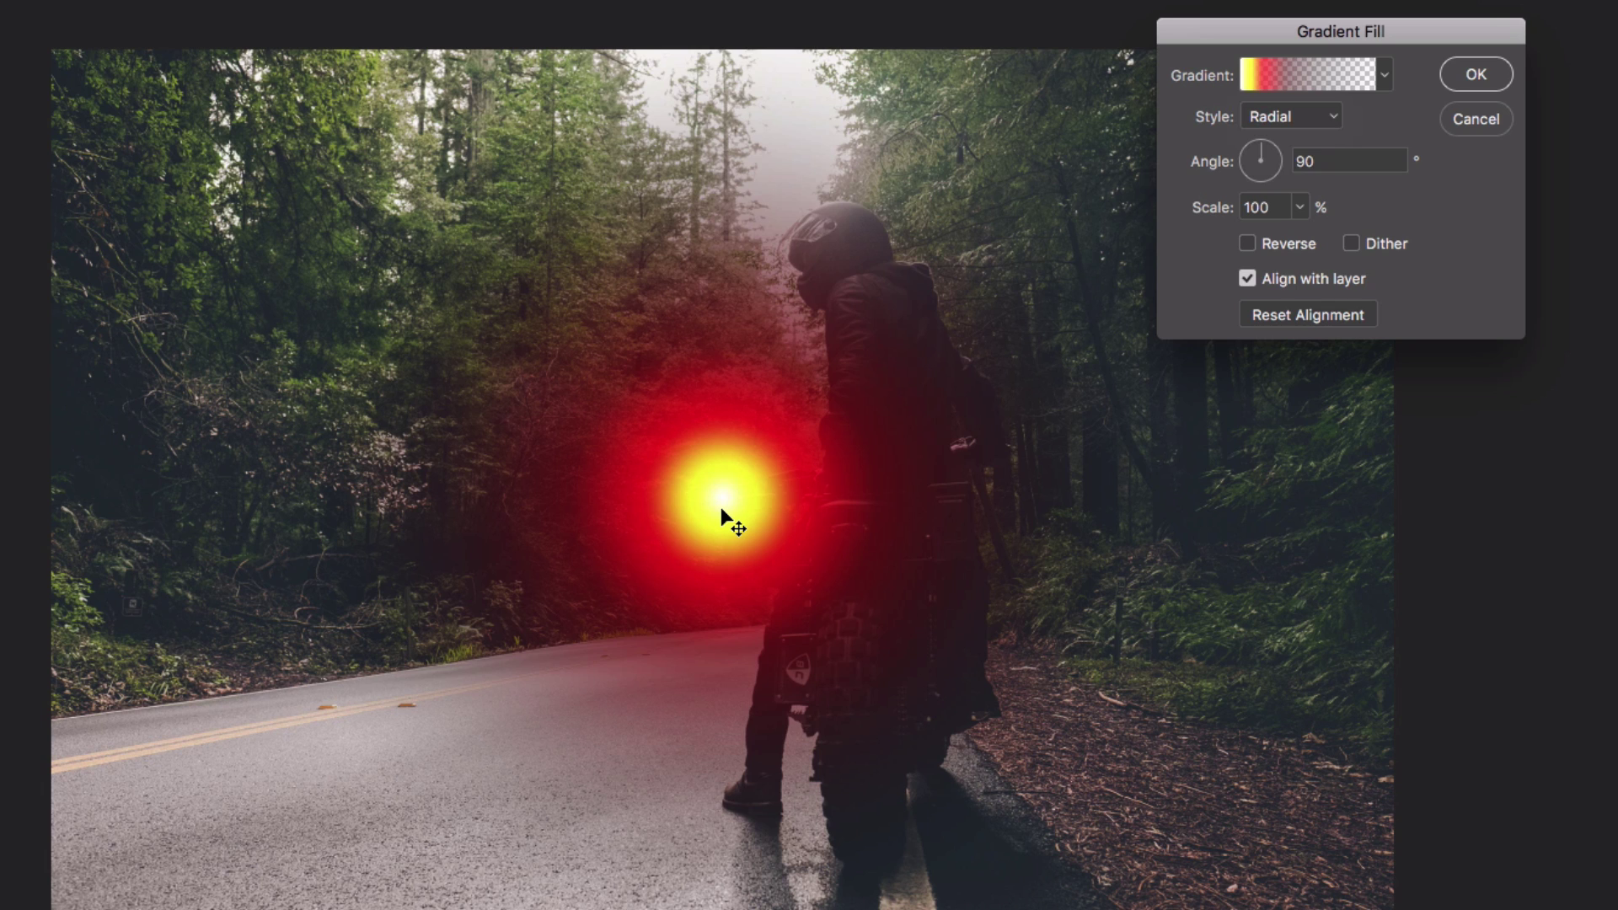
left_click_drag(738, 510, 831, 169)
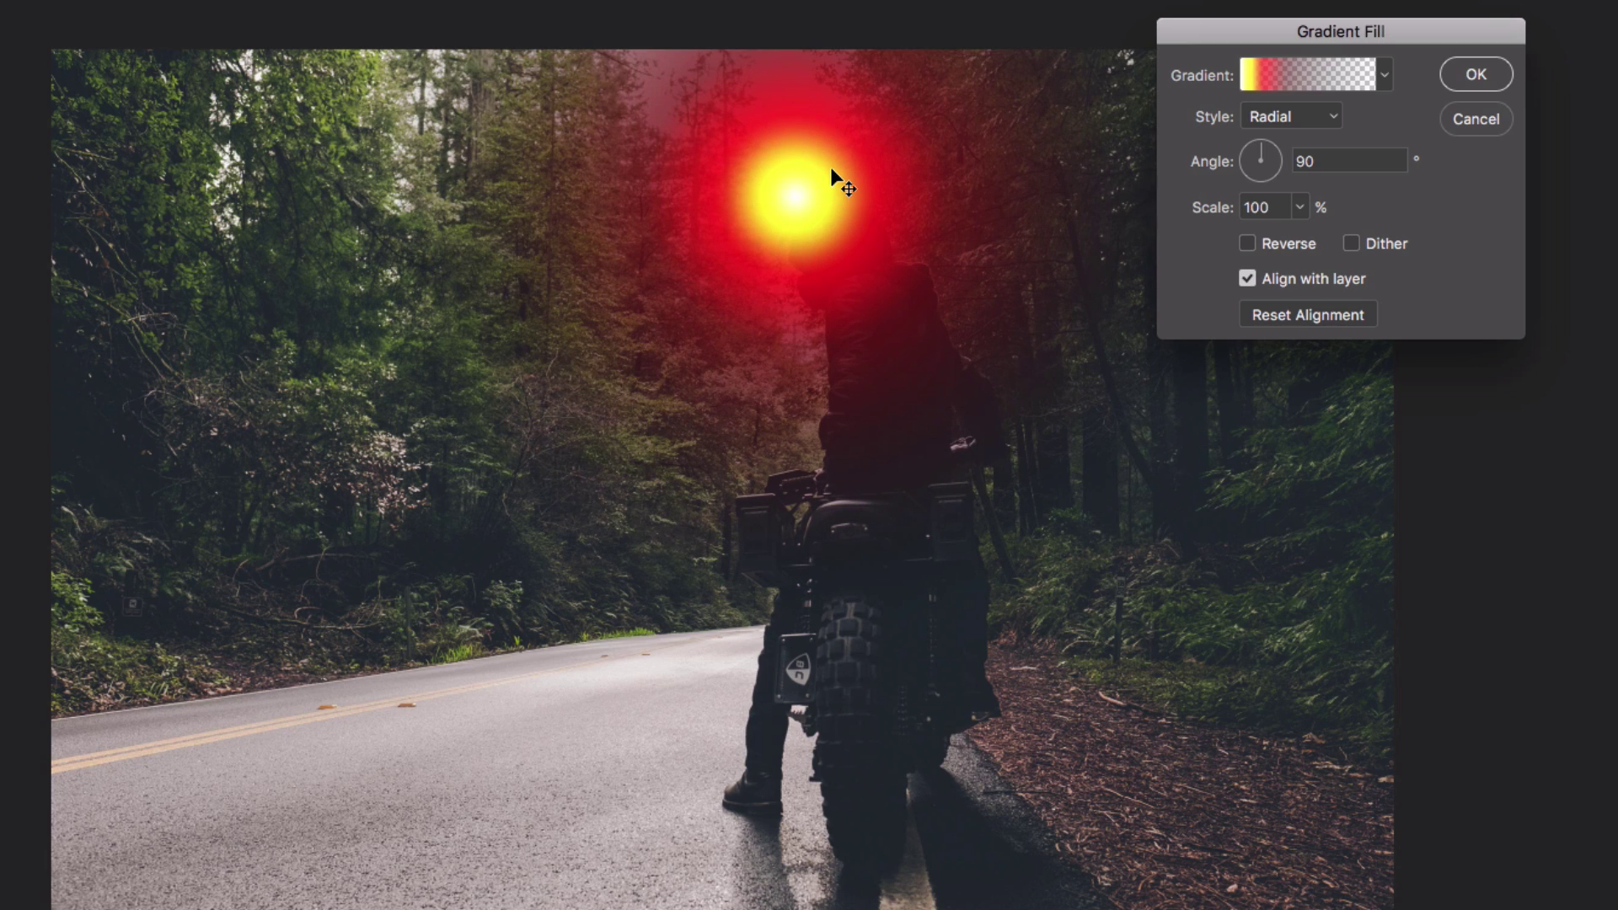
Scale the radial glow to 166% and place it just above the rider's head.
left_click(1299, 207)
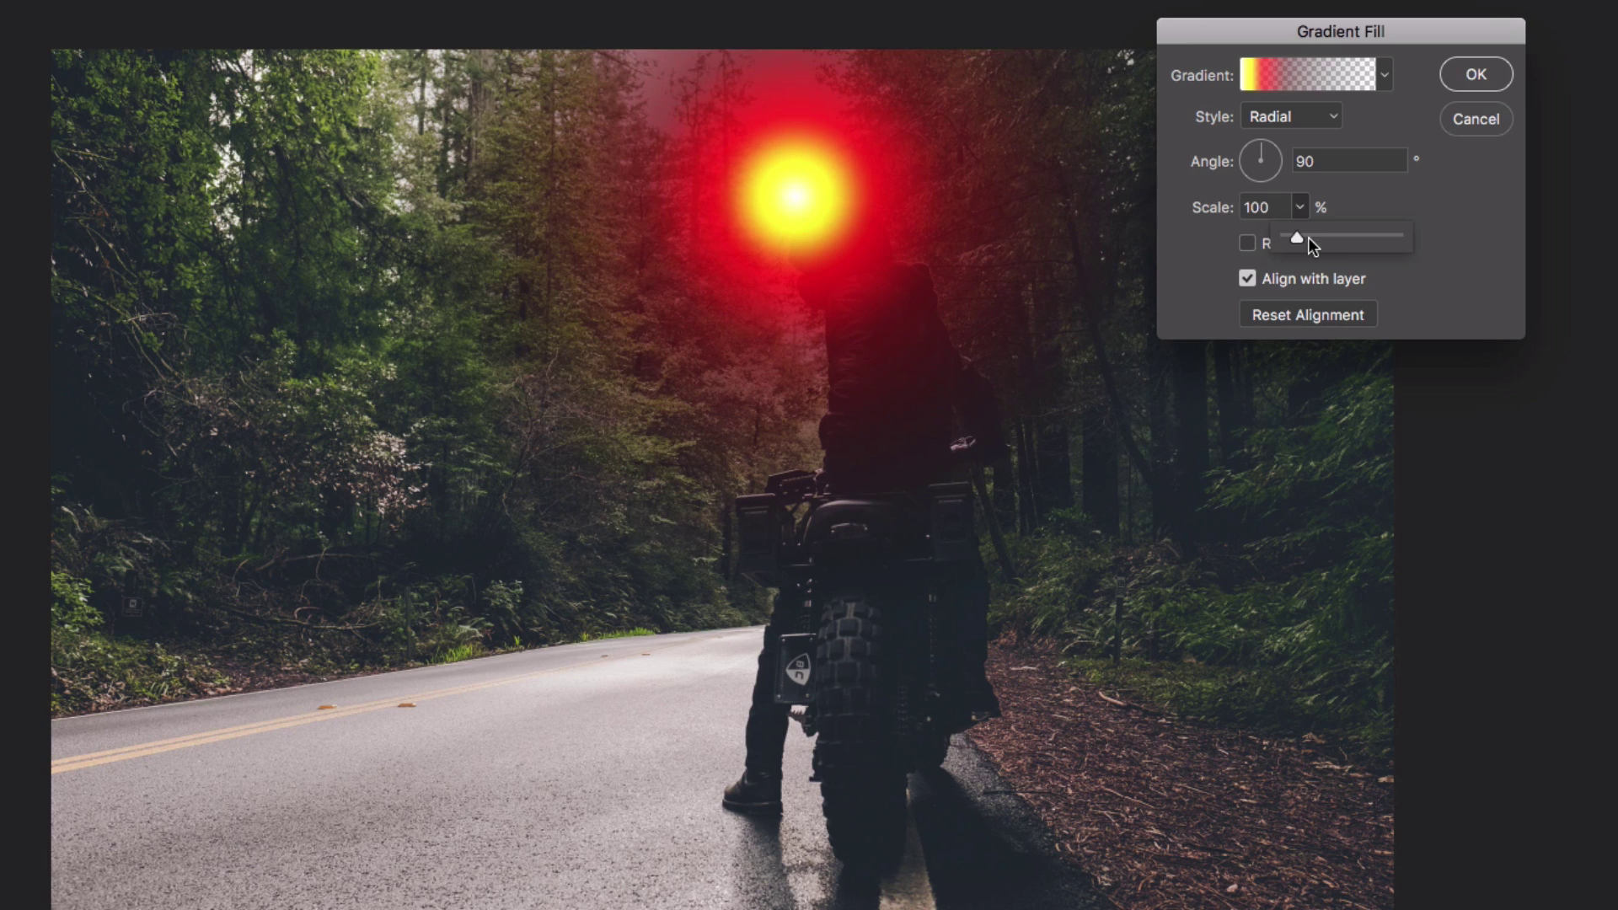
left_click_drag(1302, 238, 1306, 243)
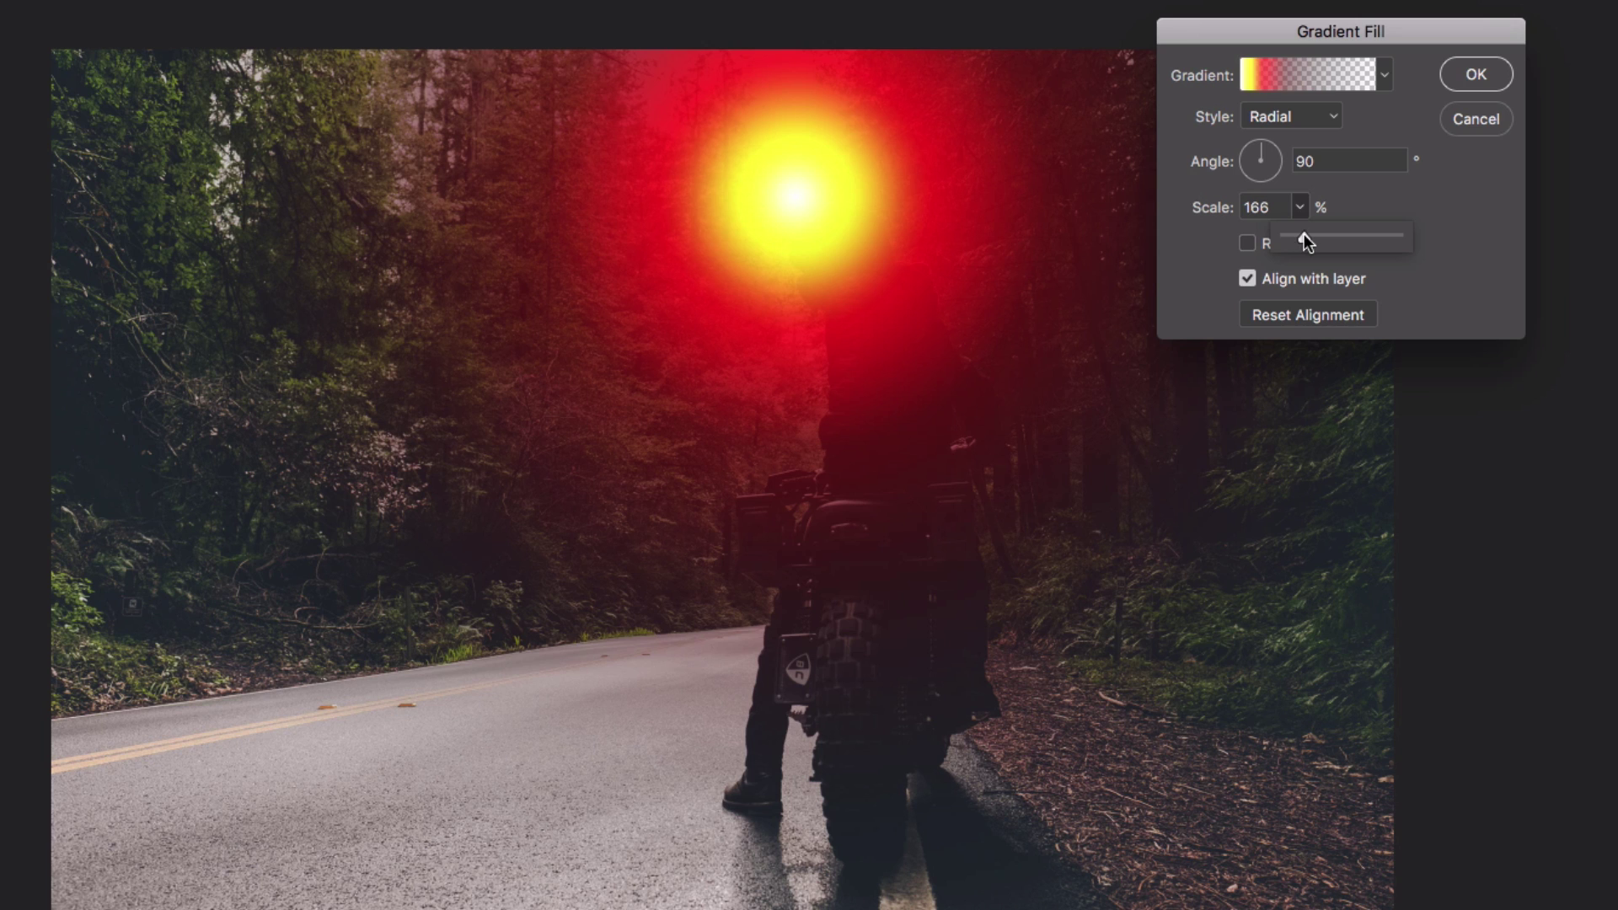
left_click_drag(1300, 234, 1303, 235)
left_click_drag(737, 228, 732, 207)
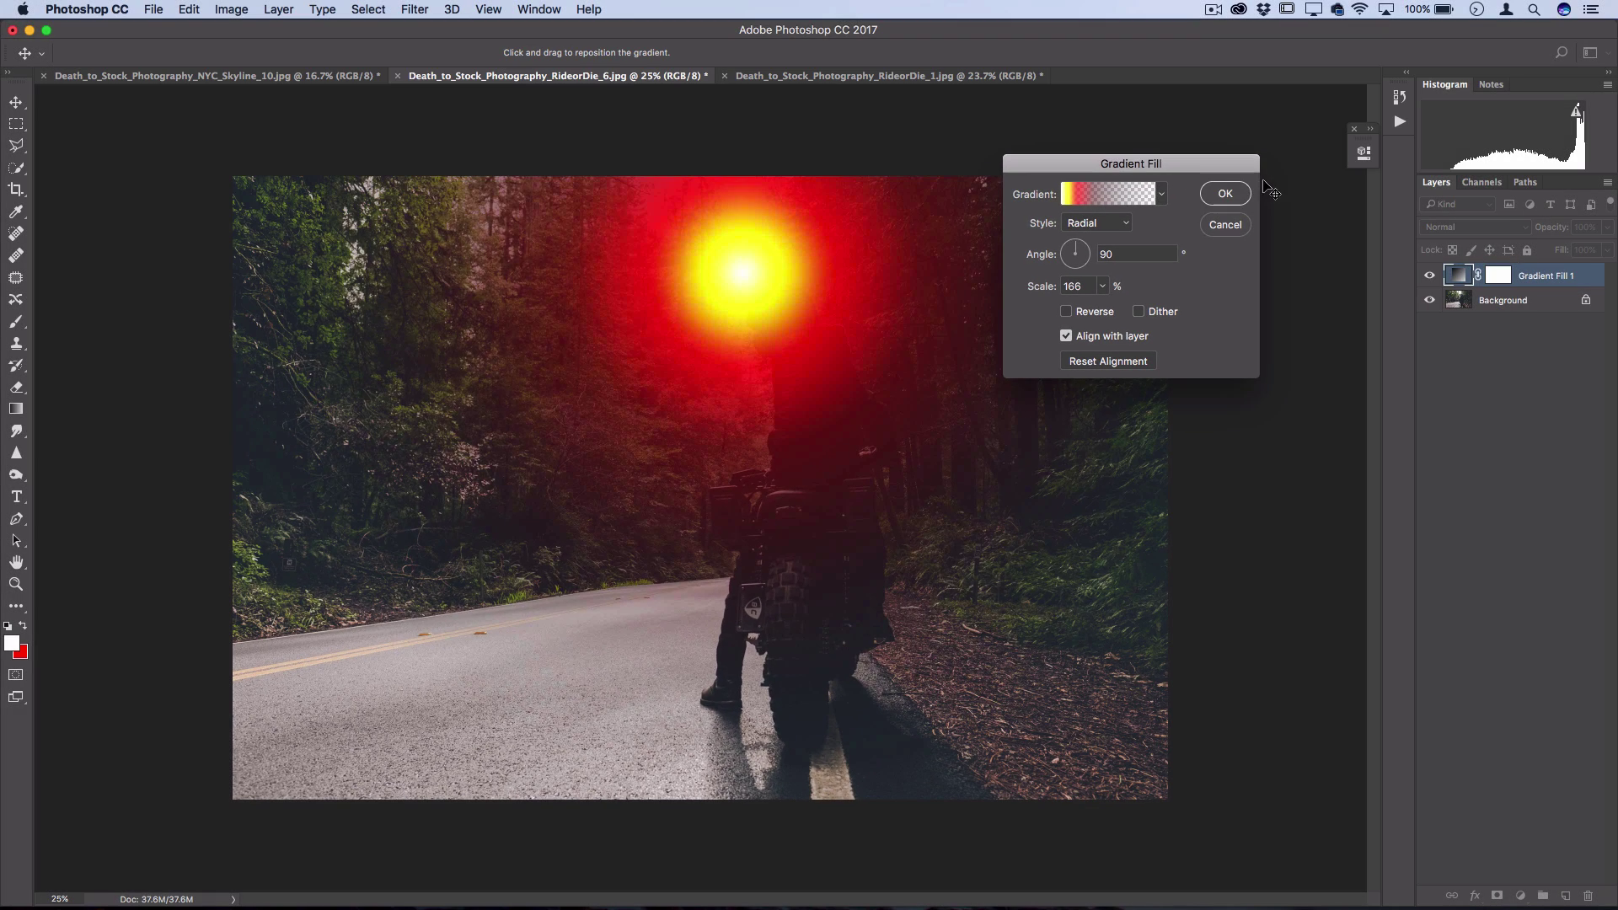
Blend the Gradient Fill layer in Screen mode and lower its opacity to 87%.
left_click(1225, 193)
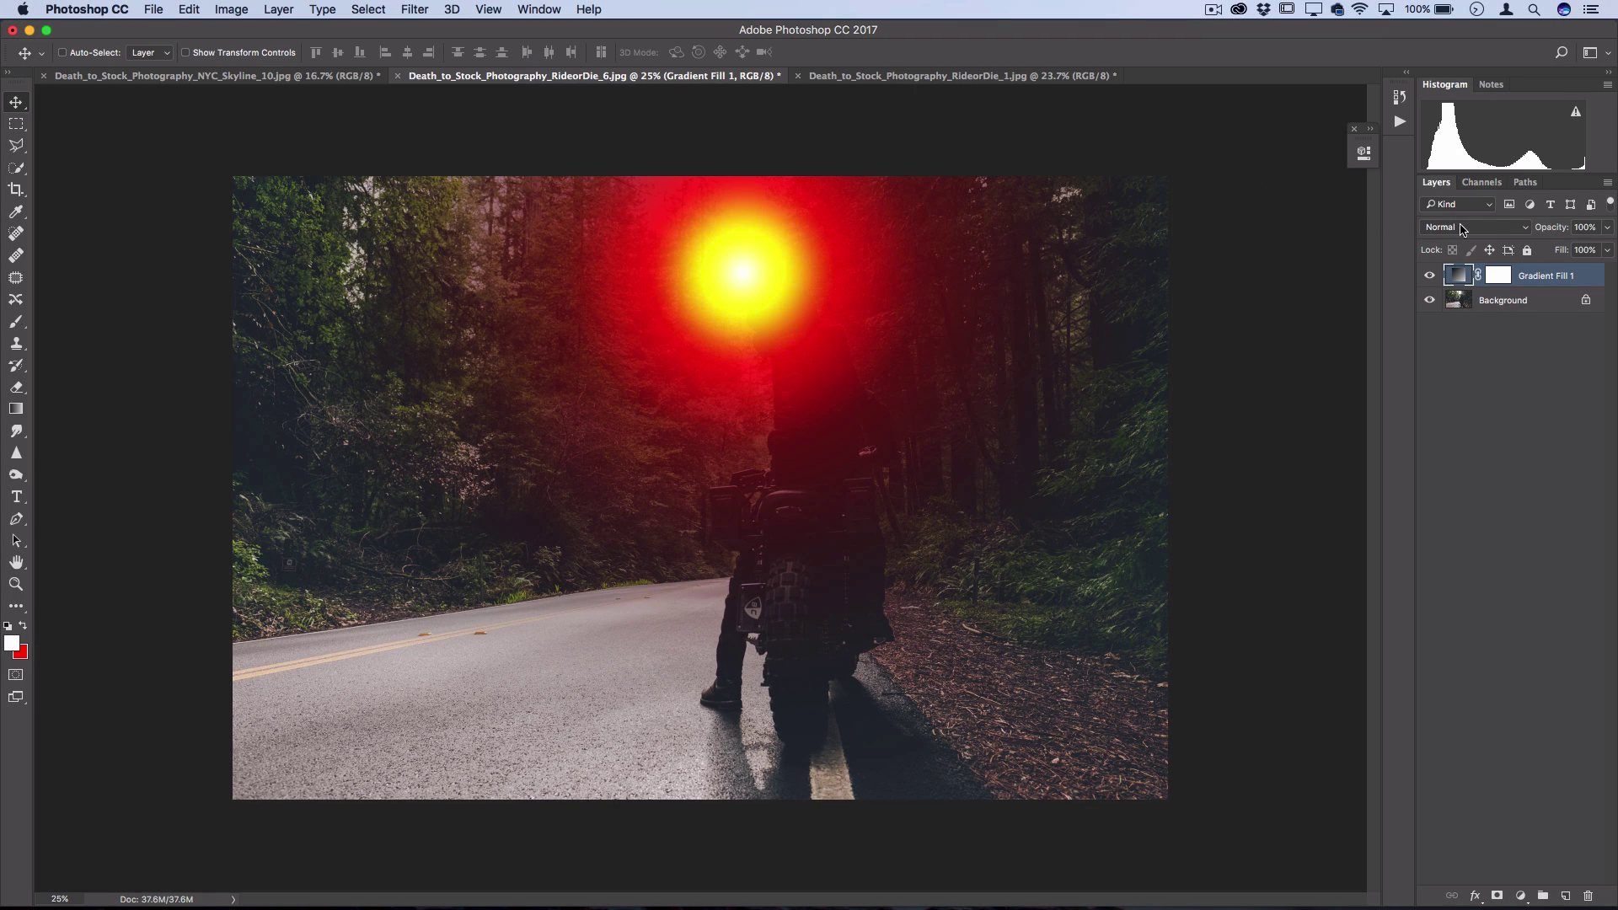
left_click(1485, 229)
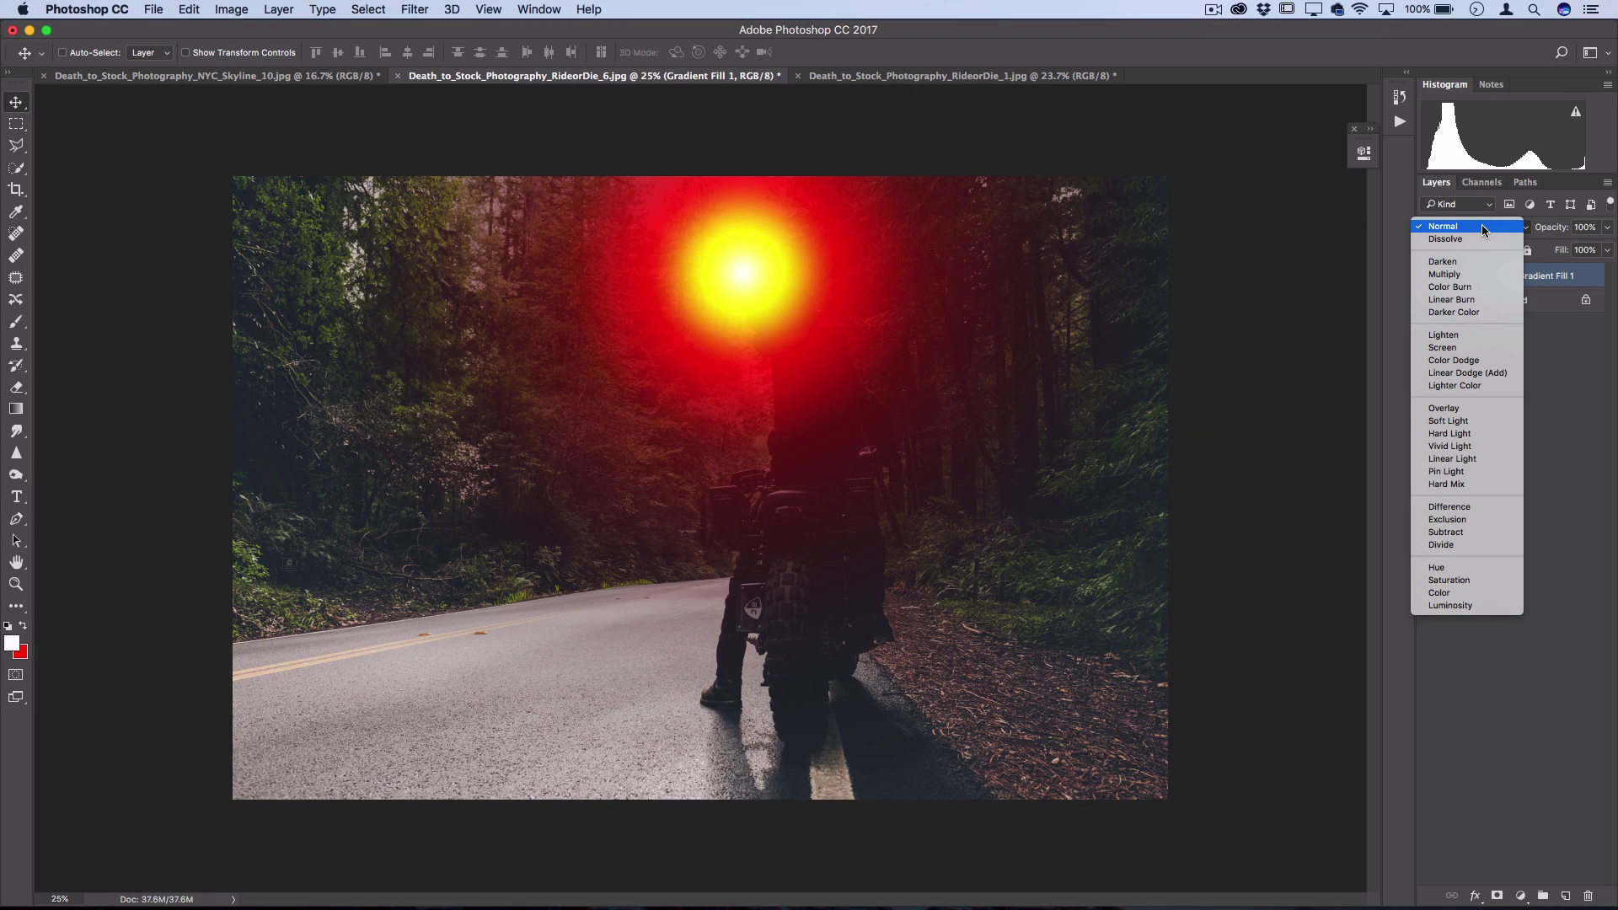
left_click(1469, 352)
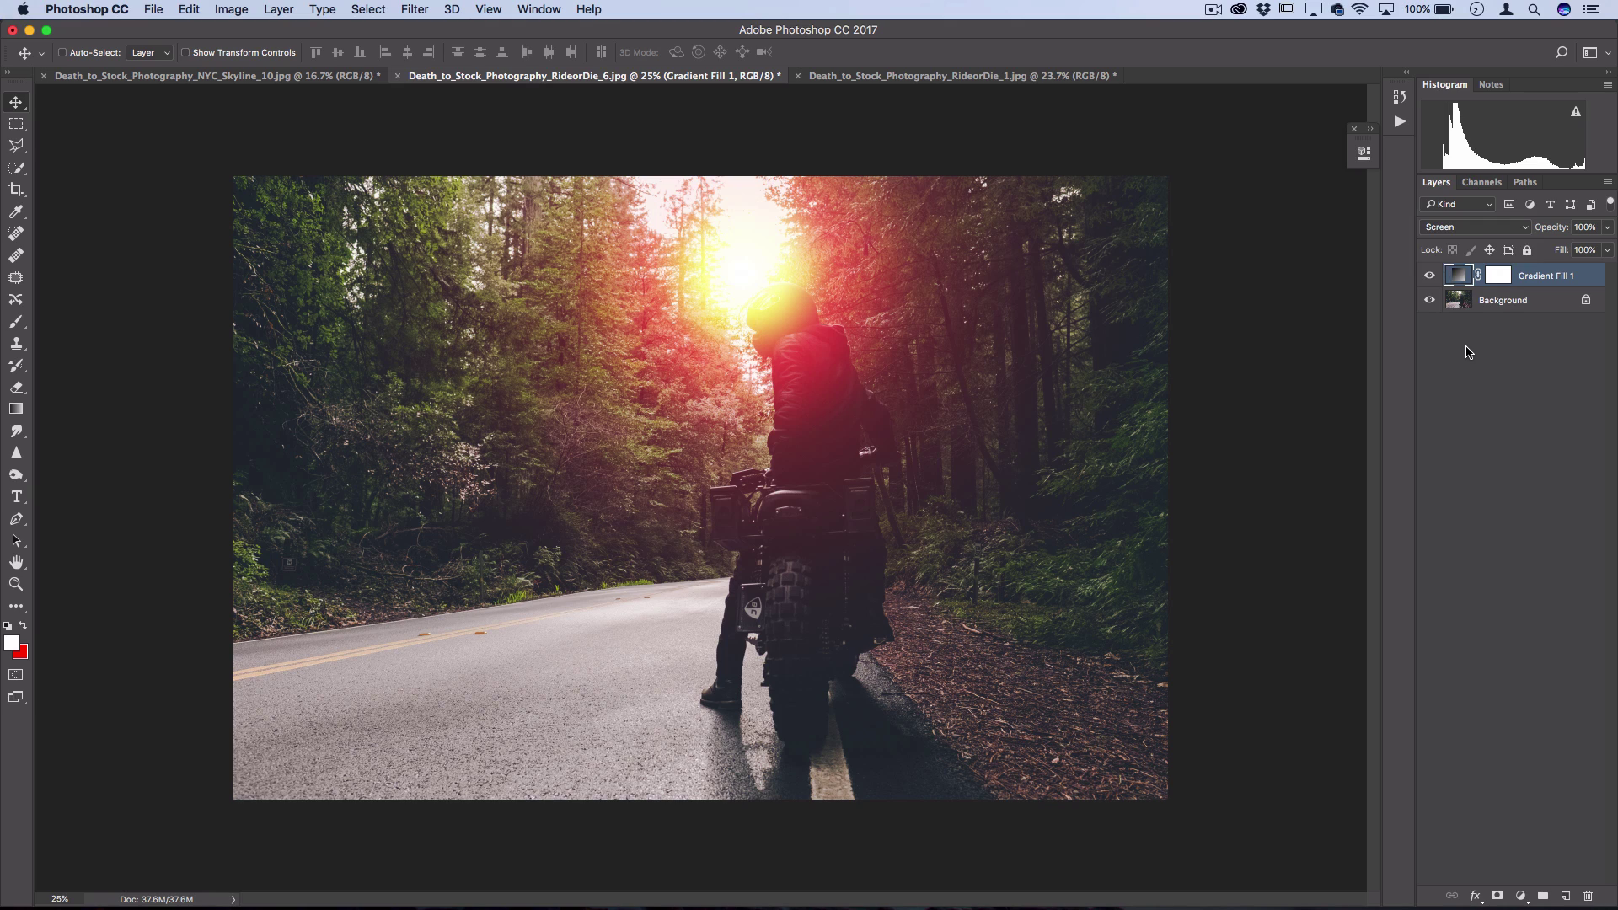
left_click(1607, 227)
mouse_move(1609, 247)
left_mouse_down()
mouse_move(1585, 251)
mouse_move(1609, 249)
left_mouse_up()
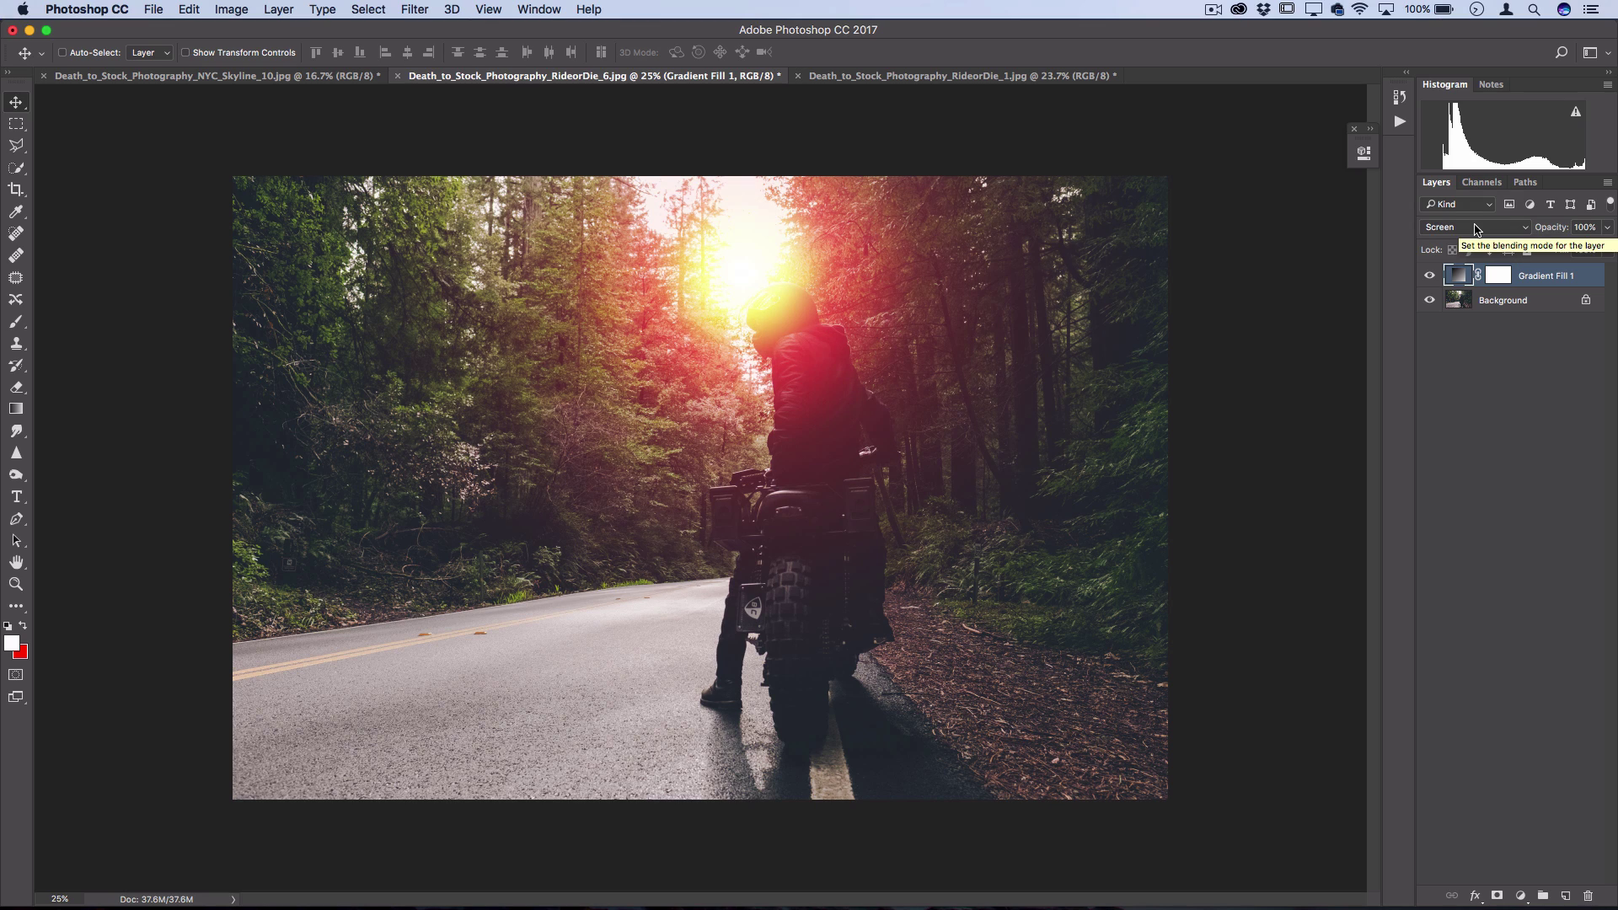
Trial Linear Dodge (Add) with 51% fill, then undo back to Screen at 87%.
left_click(1475, 228)
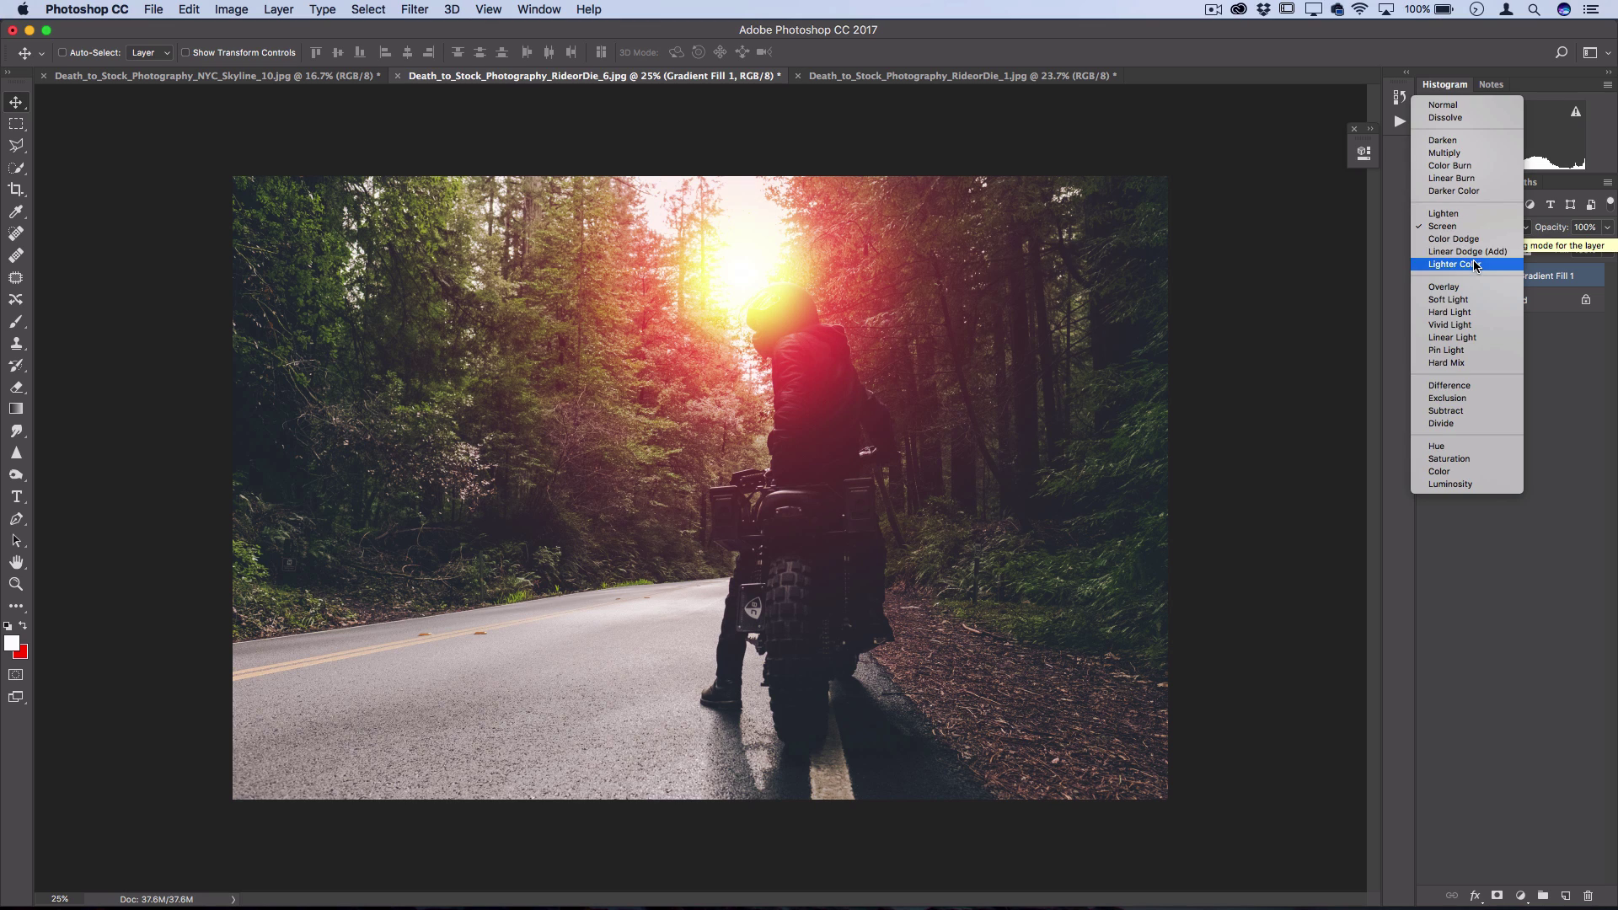
left_click(1476, 252)
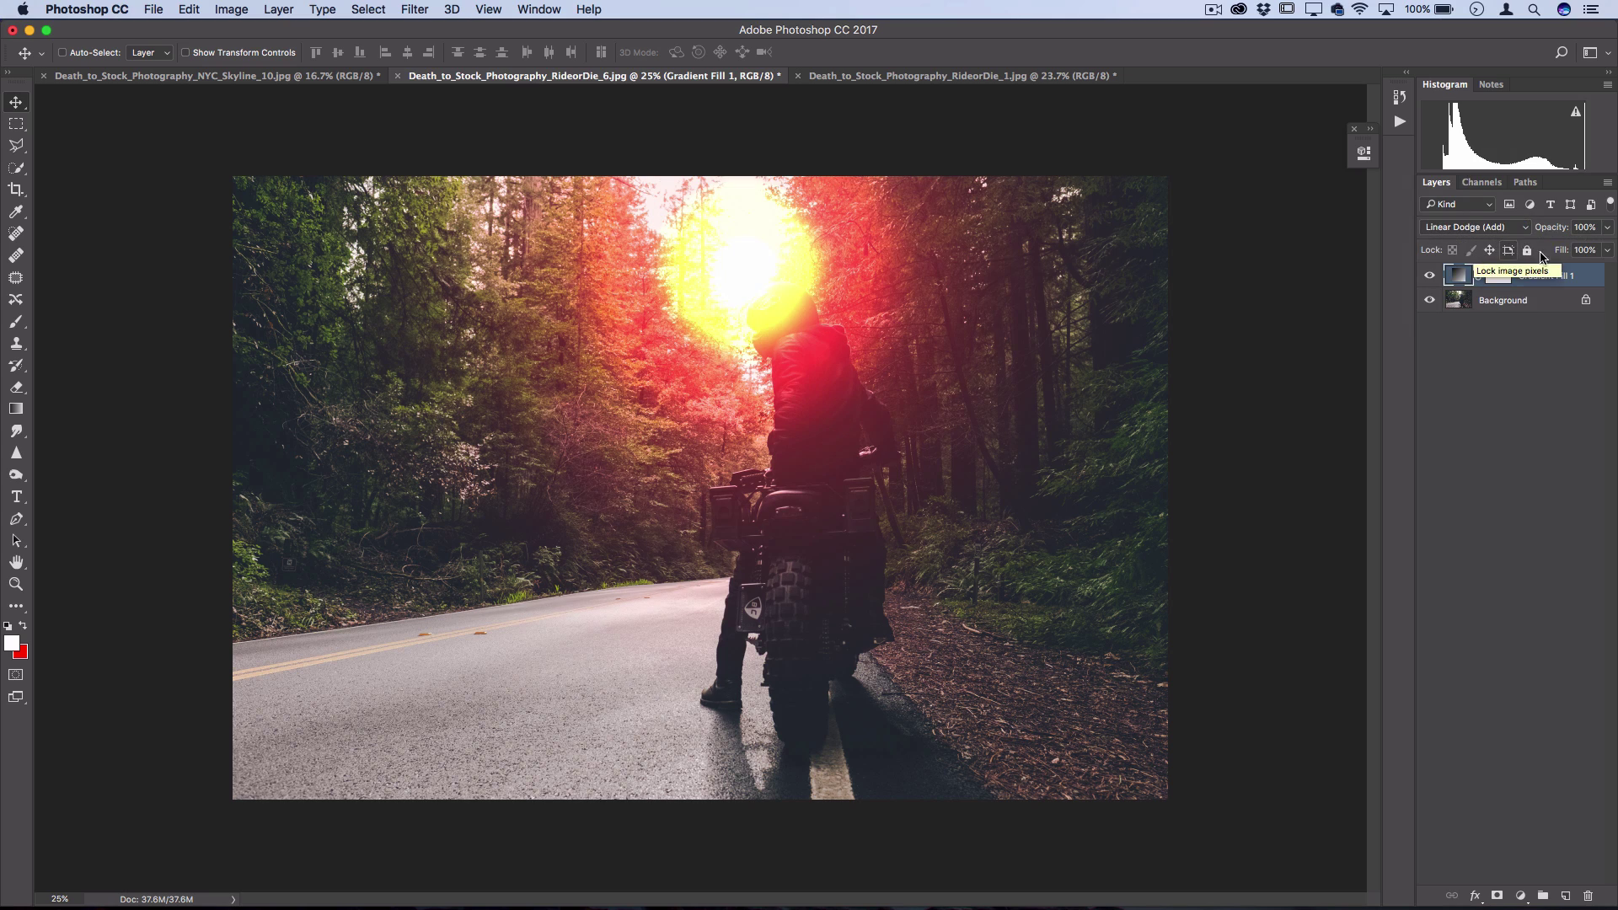
left_click(1608, 252)
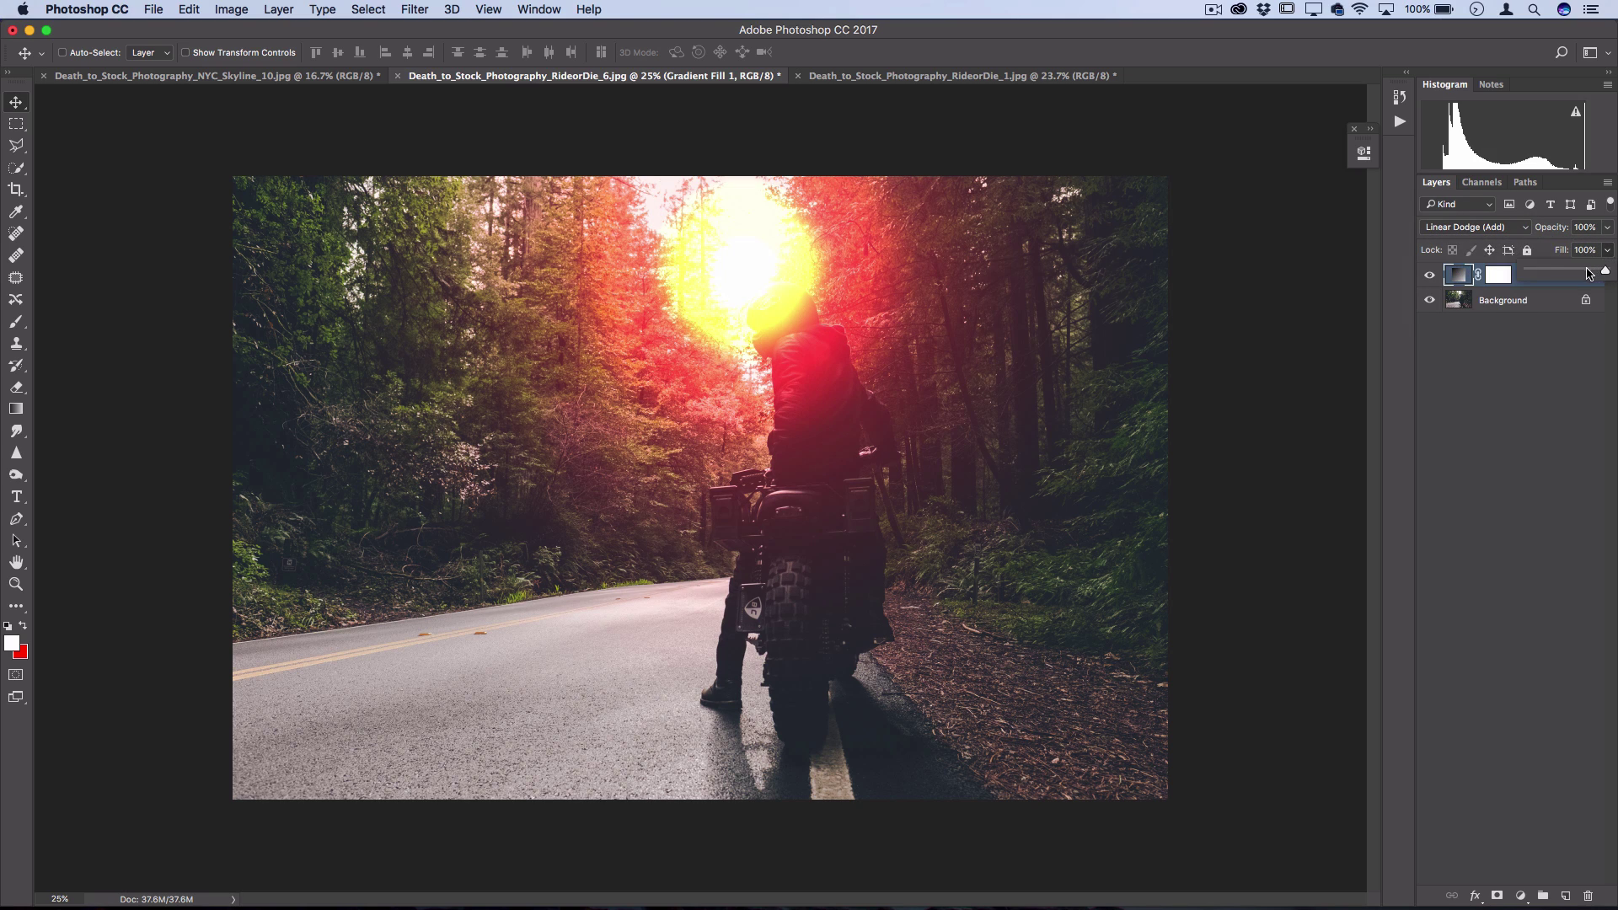
left_click_drag(1588, 274, 1570, 276)
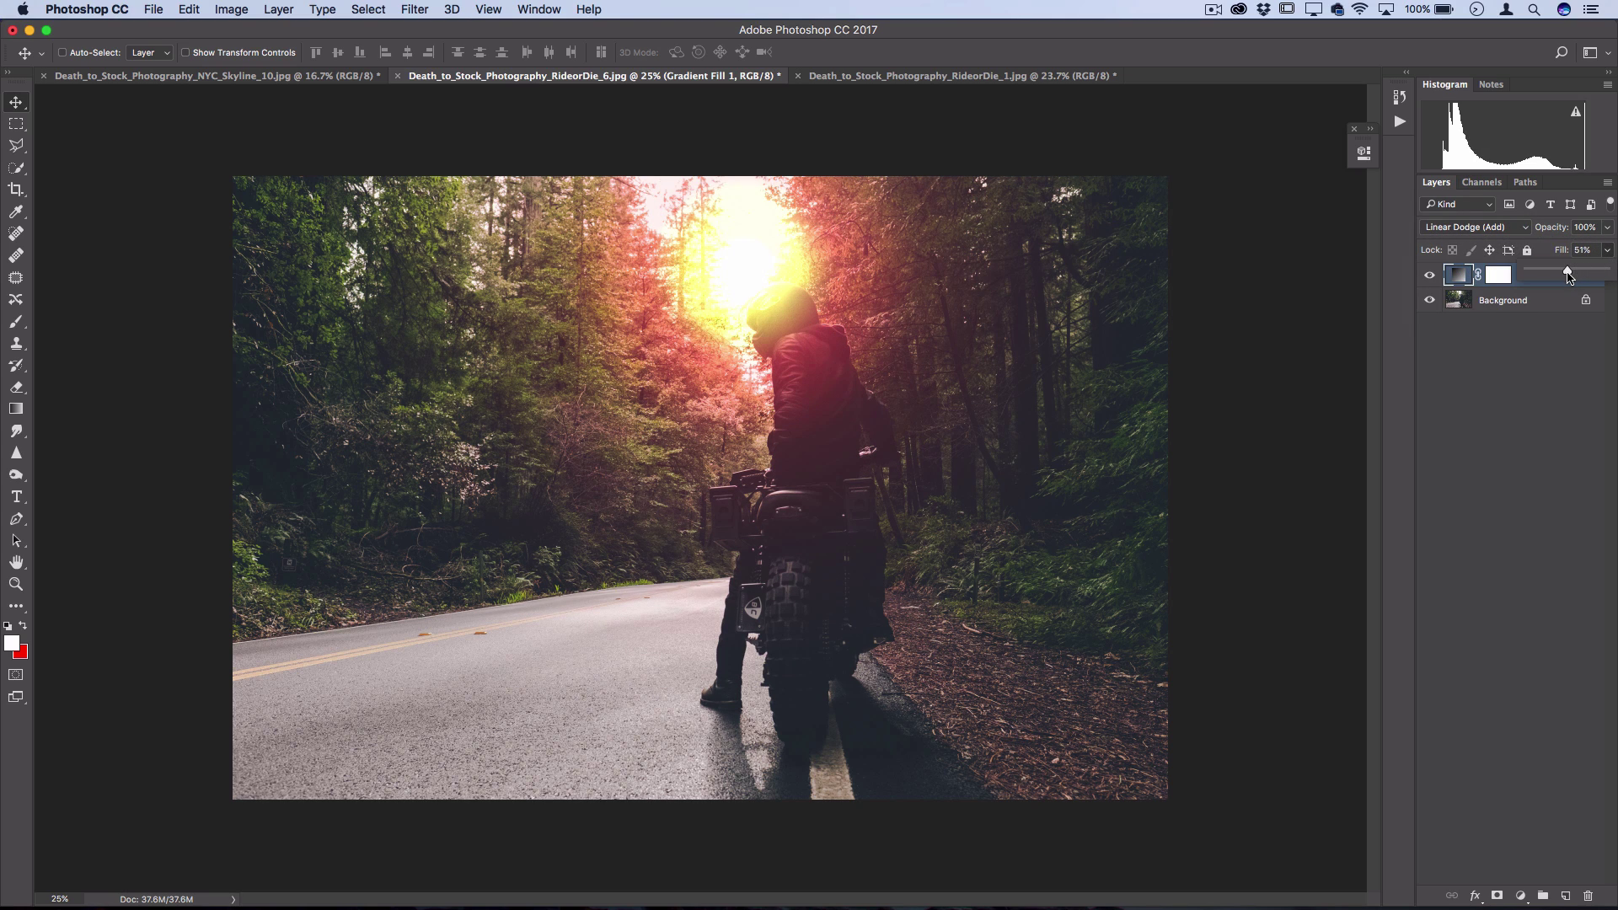
key("super+alt+z")
key("super+alt+z")
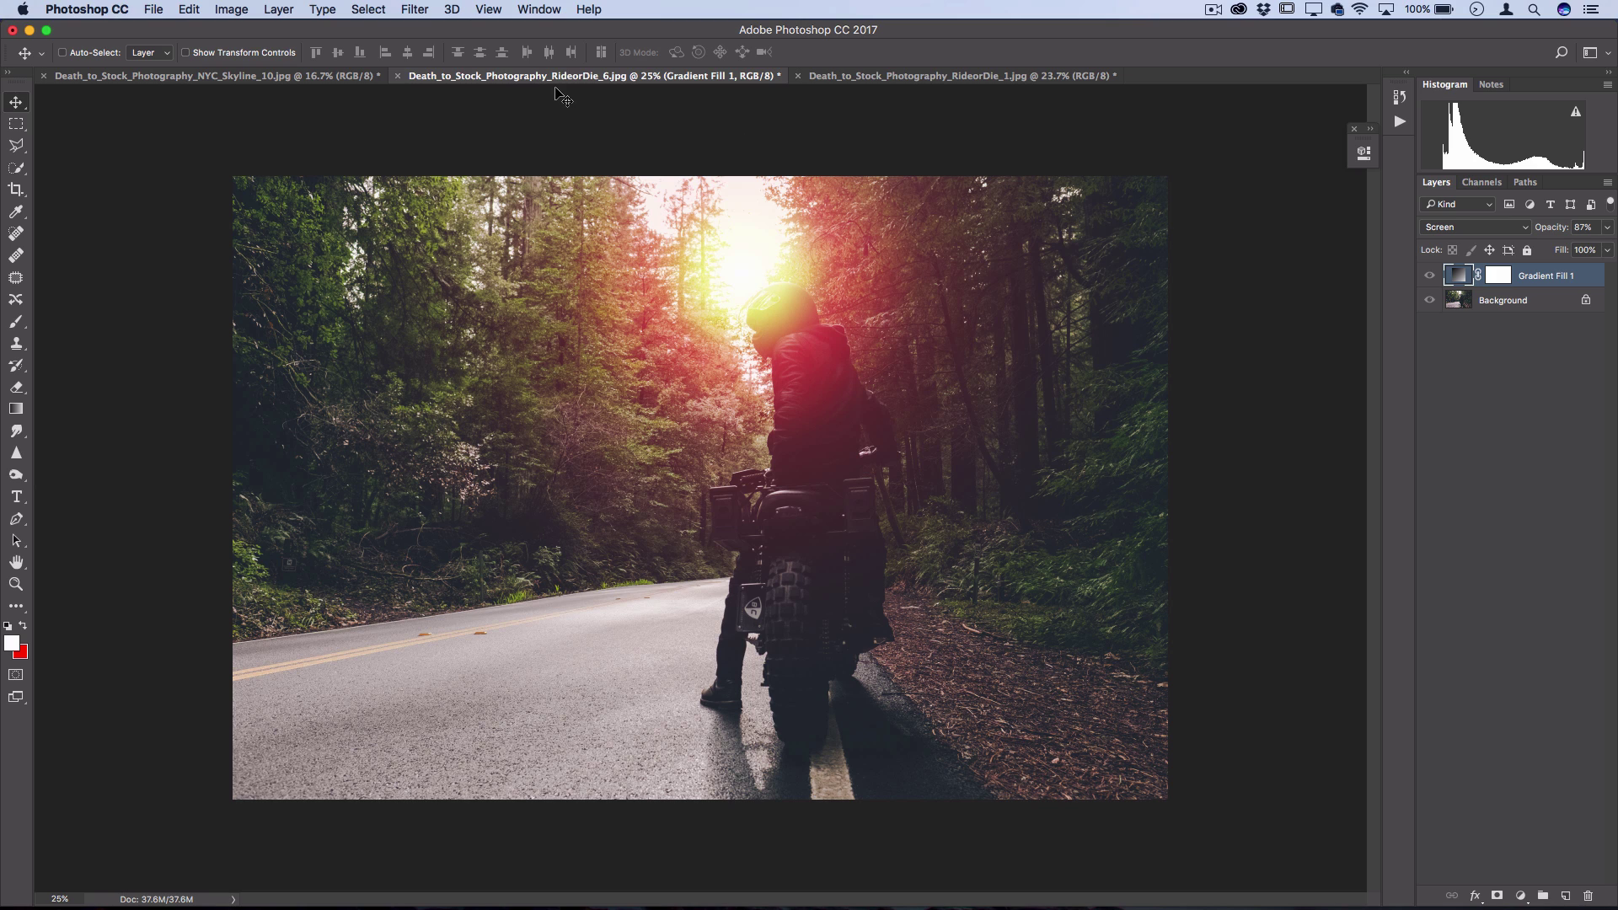
Add a Curves adjustment layer and raise the Red channel's midtones to warm the image.
left_click(270, 8)
mouse_move(355, 204)
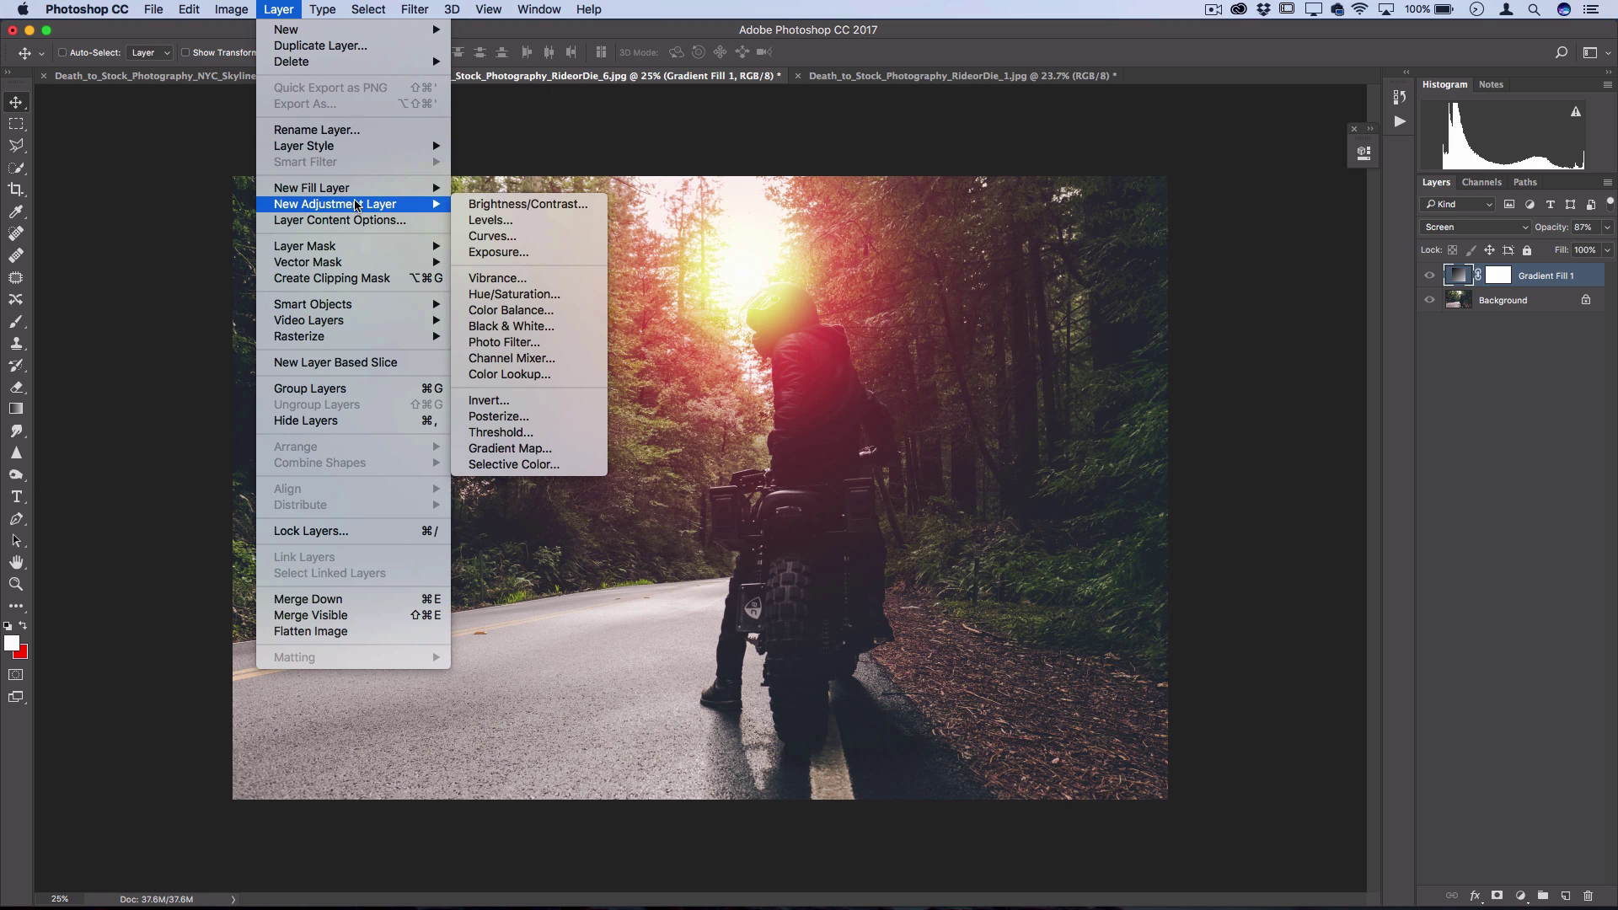
left_click(492, 236)
left_click(740, 325)
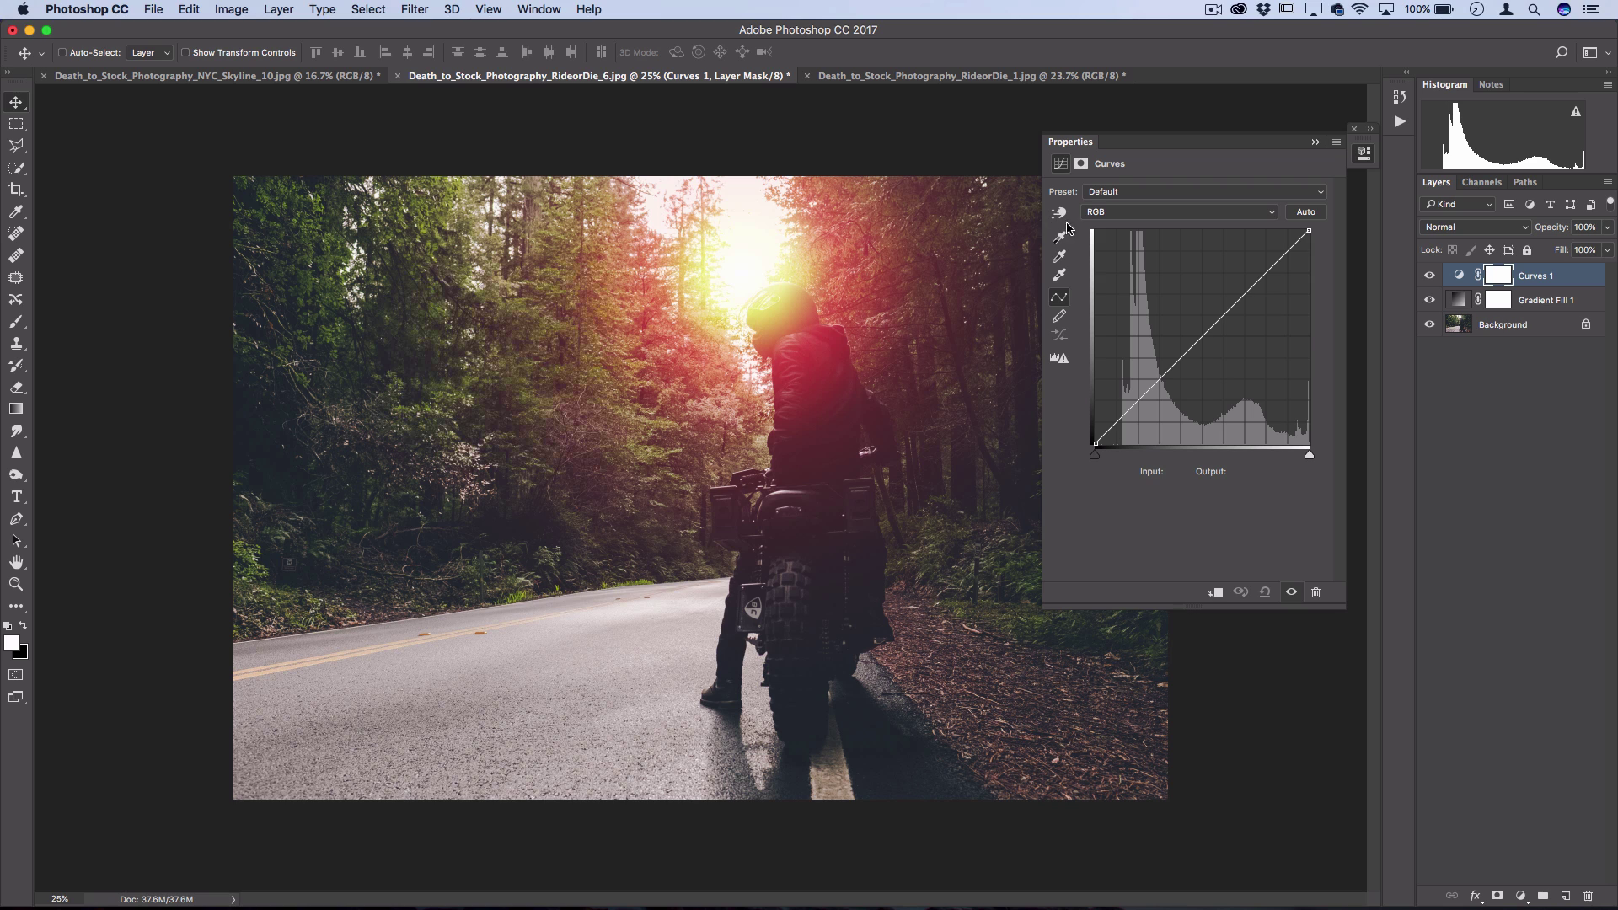
left_click(1111, 213)
left_click(1112, 223)
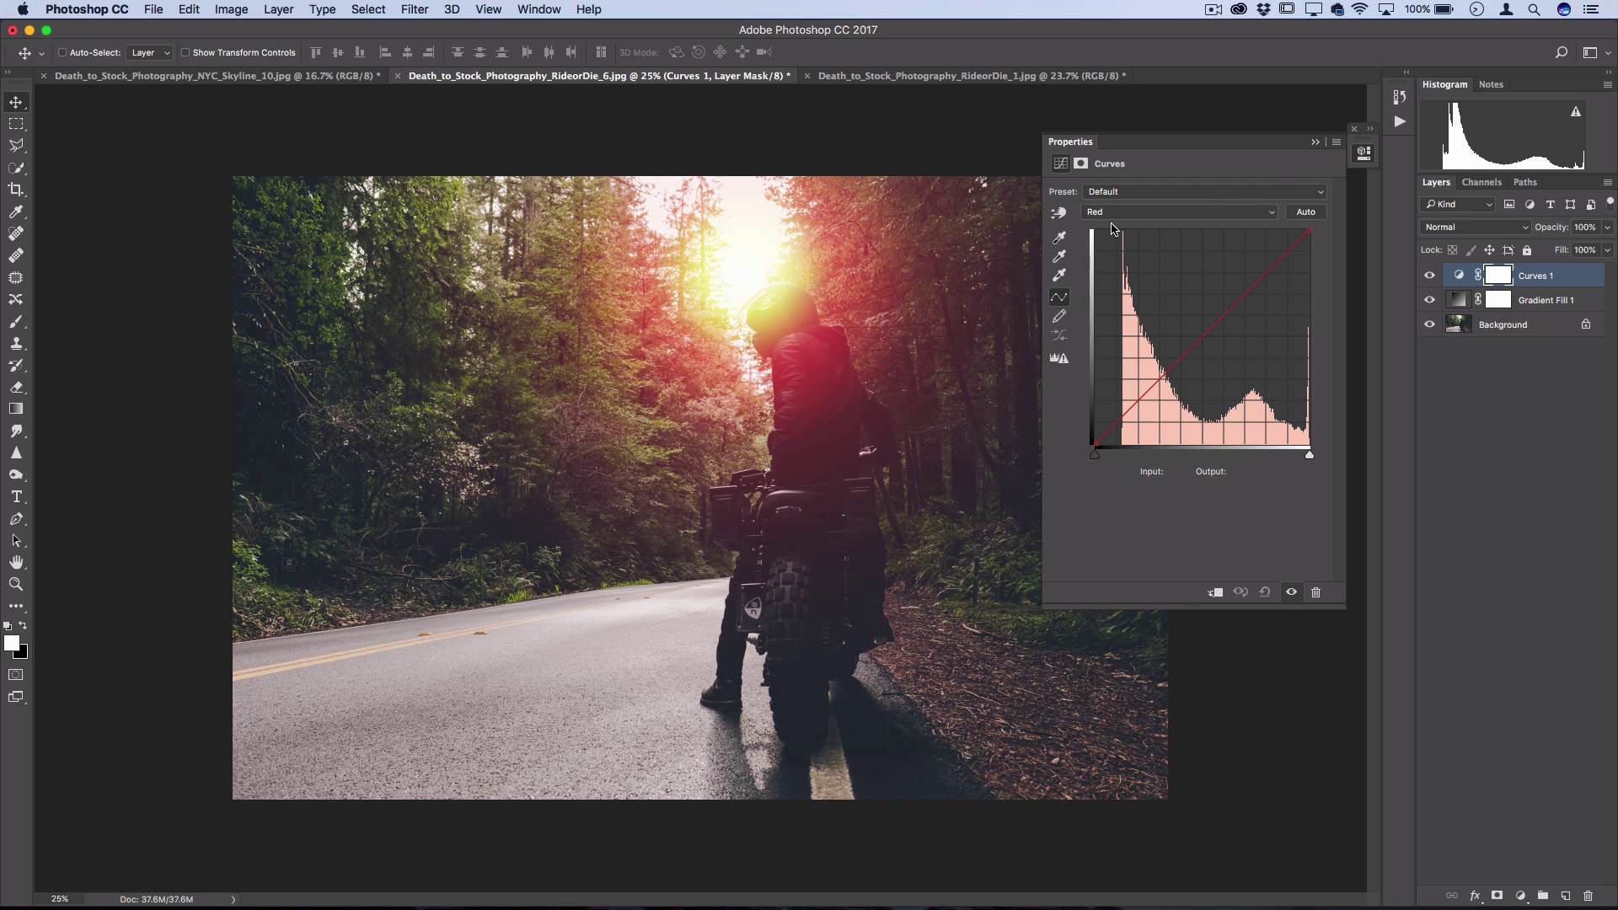
left_click(1259, 281)
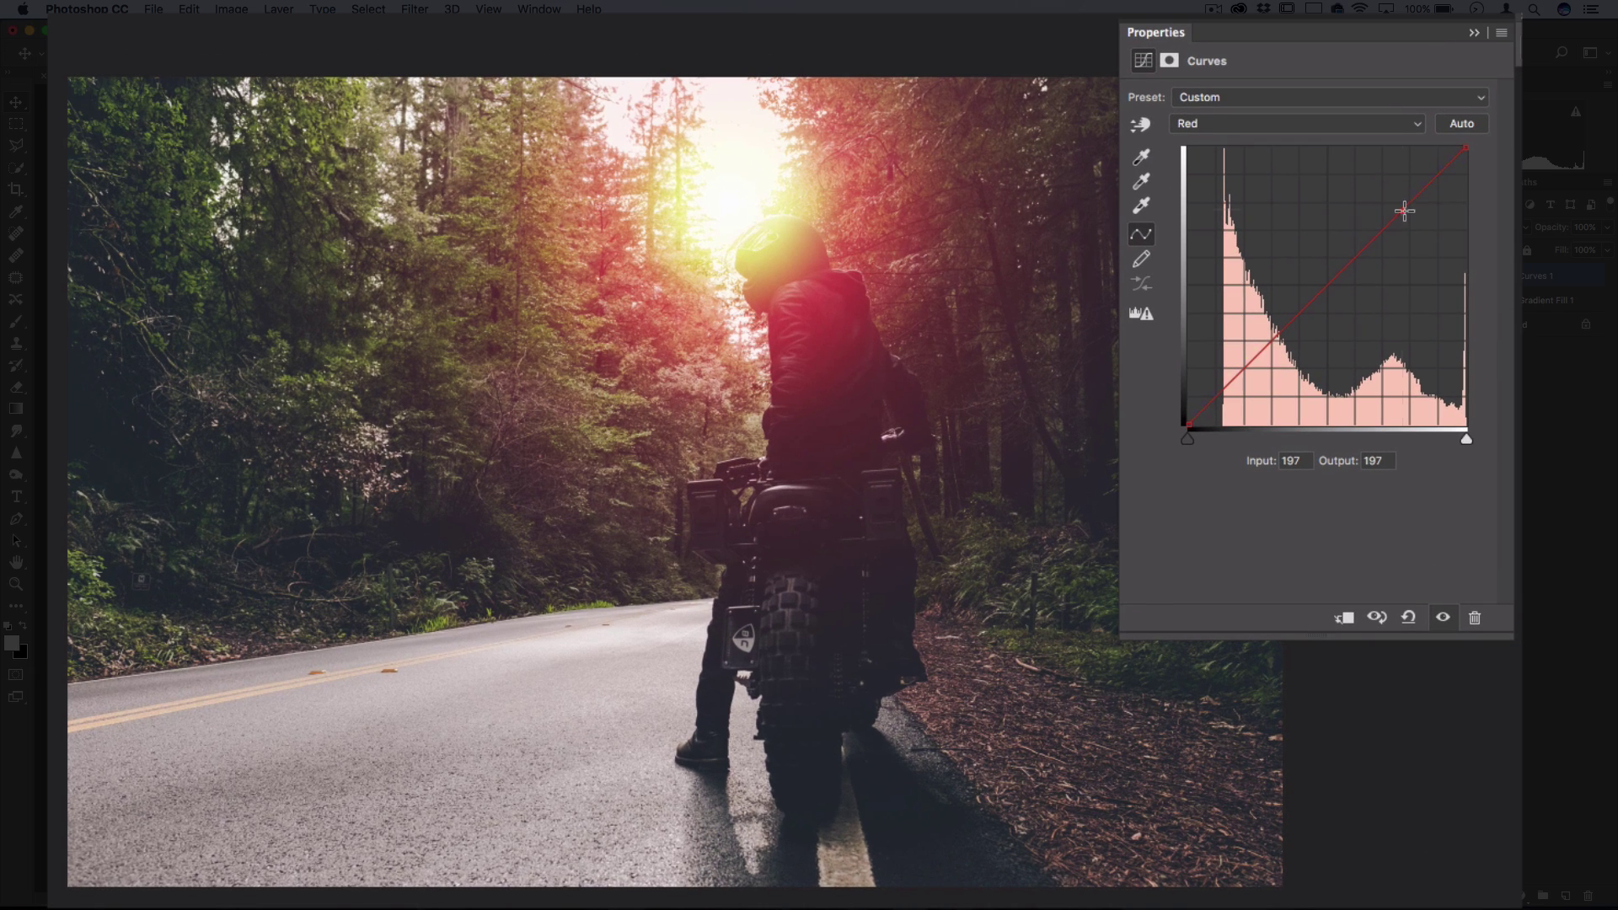
left_click_drag(1404, 211, 1400, 197)
Nudge the Blue midtones slightly up and lift Green's highlight point from 224 to 230.
left_click(1253, 127)
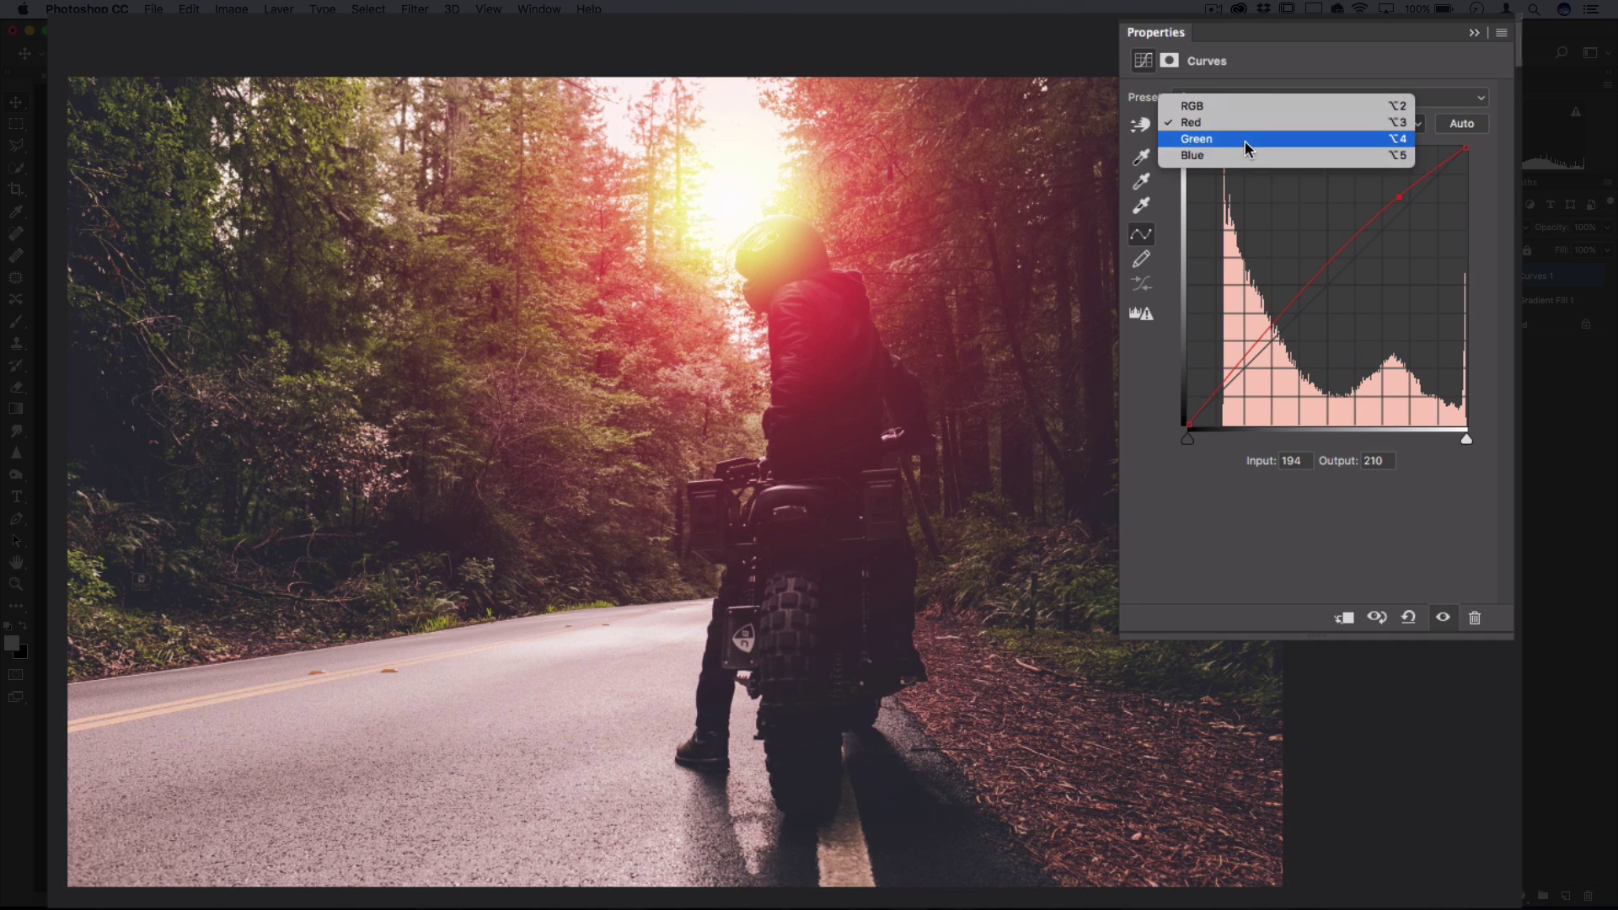
left_click(1237, 148)
left_click(1328, 287)
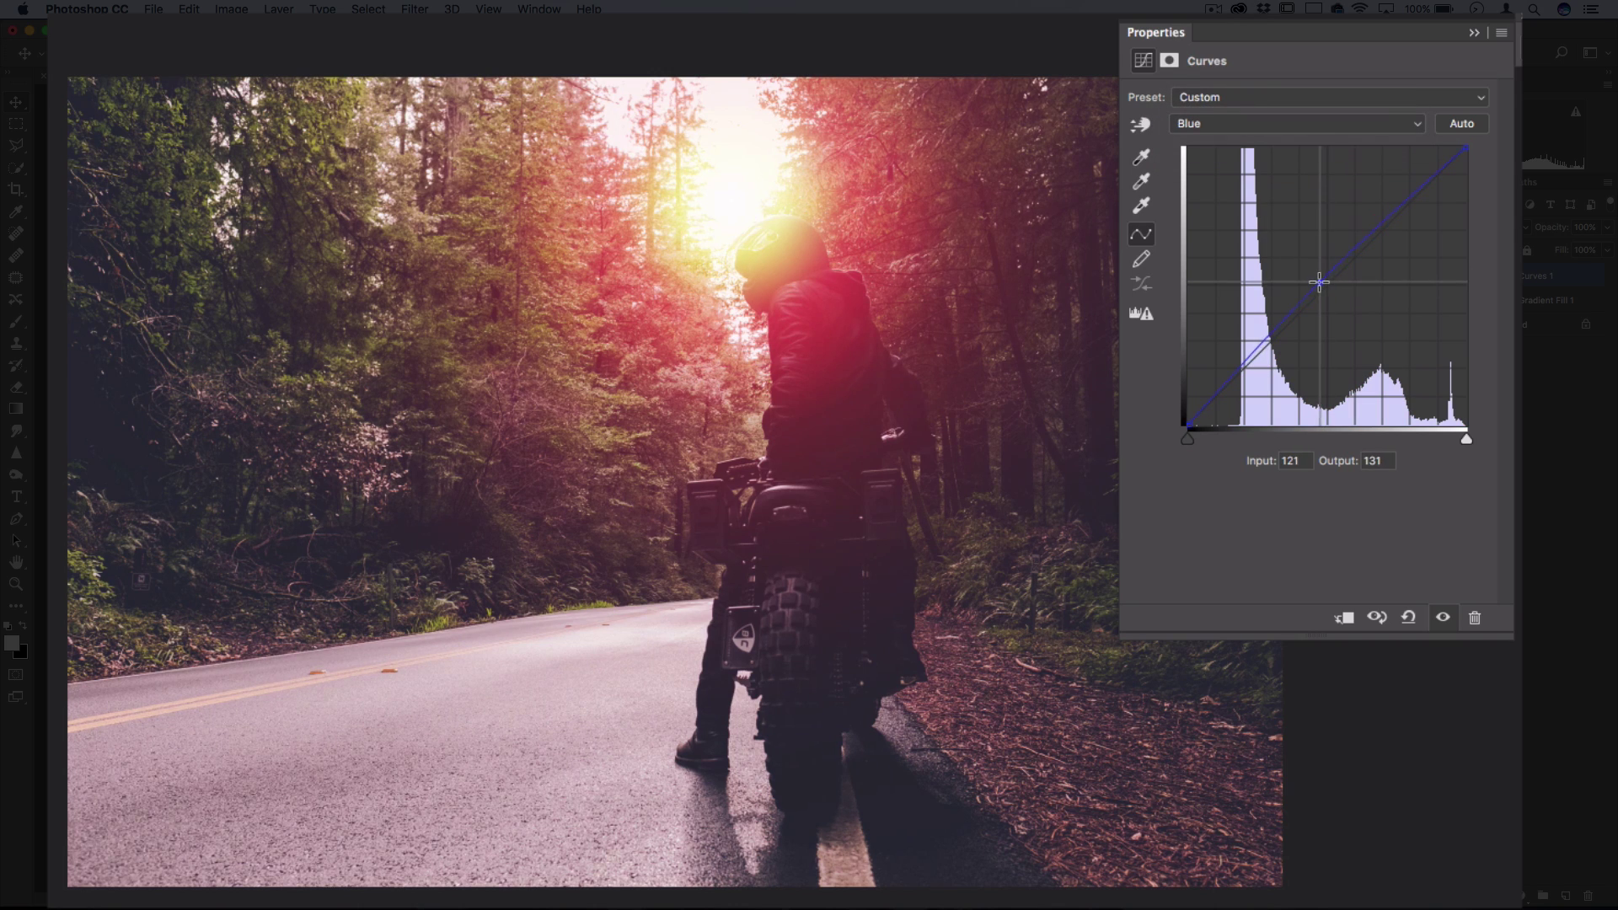
left_click_drag(1324, 286, 1323, 284)
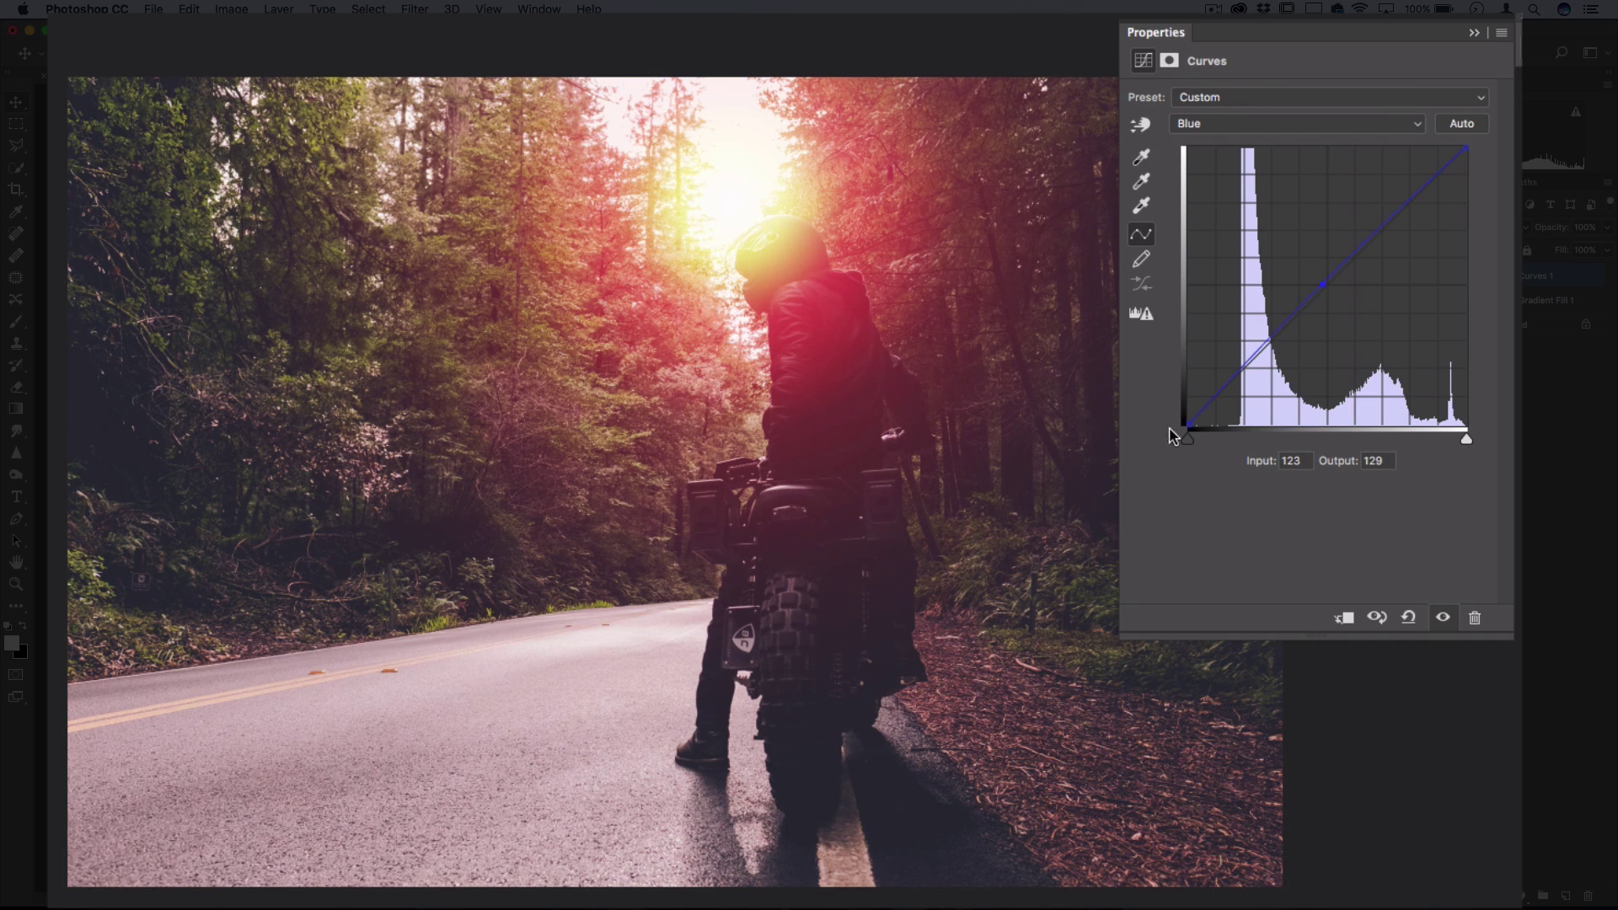
key("alt+4")
left_click_drag(1432, 180, 1432, 175)
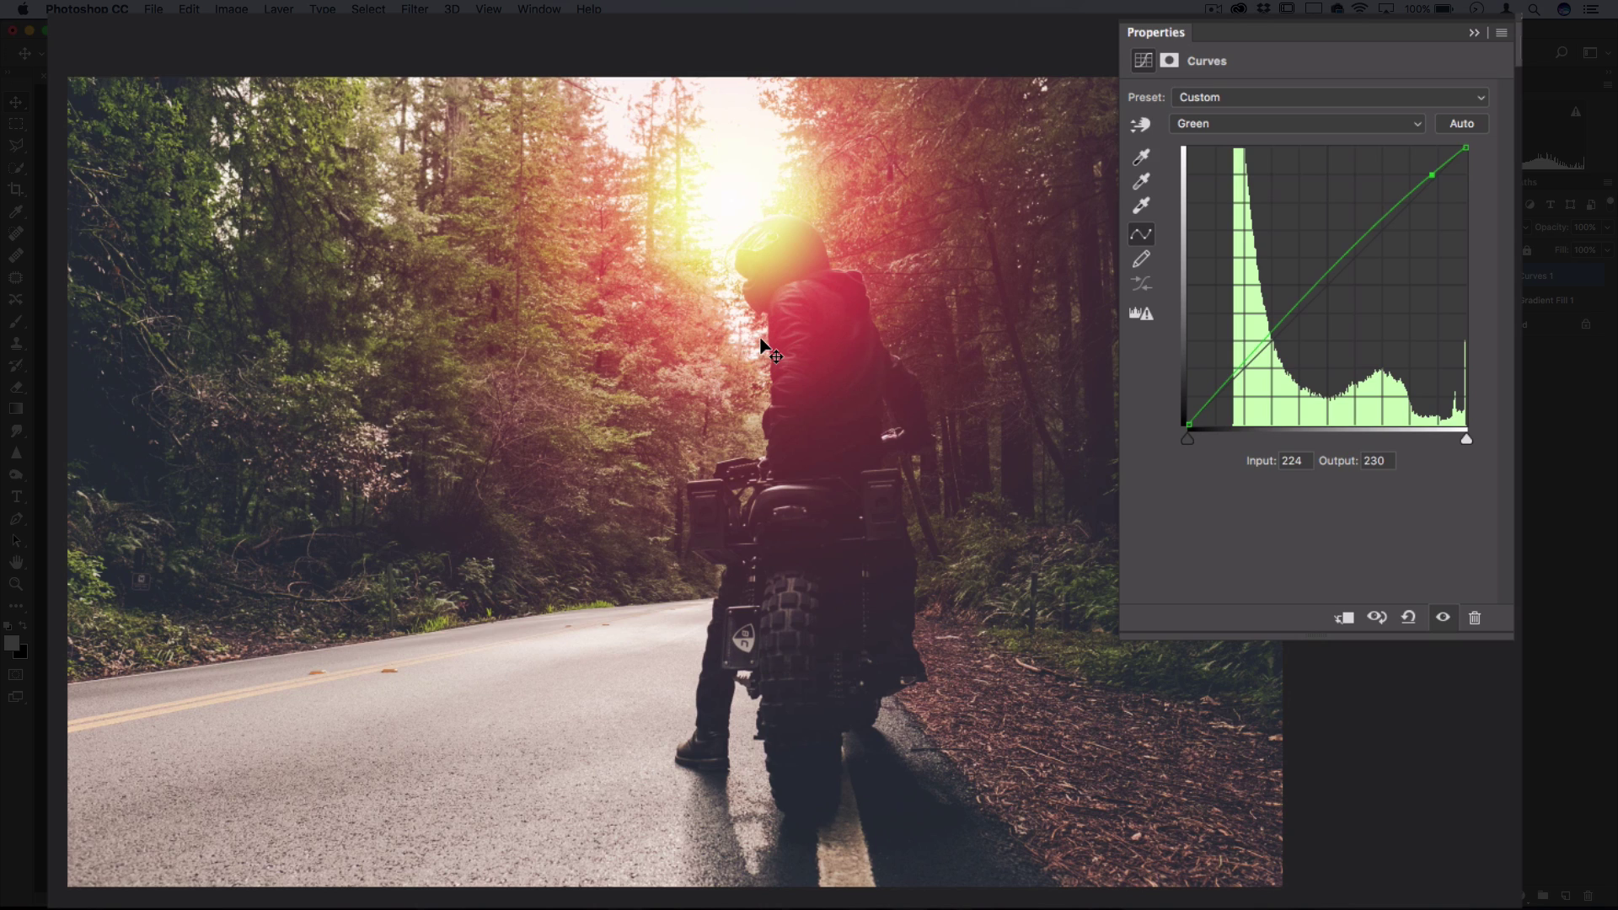
left_click(1185, 127)
On the RGB composite curve, pull the white point in to 243 and lift the input-52 point to 54.
left_click(1185, 127)
left_click(1195, 102)
left_click(1197, 97)
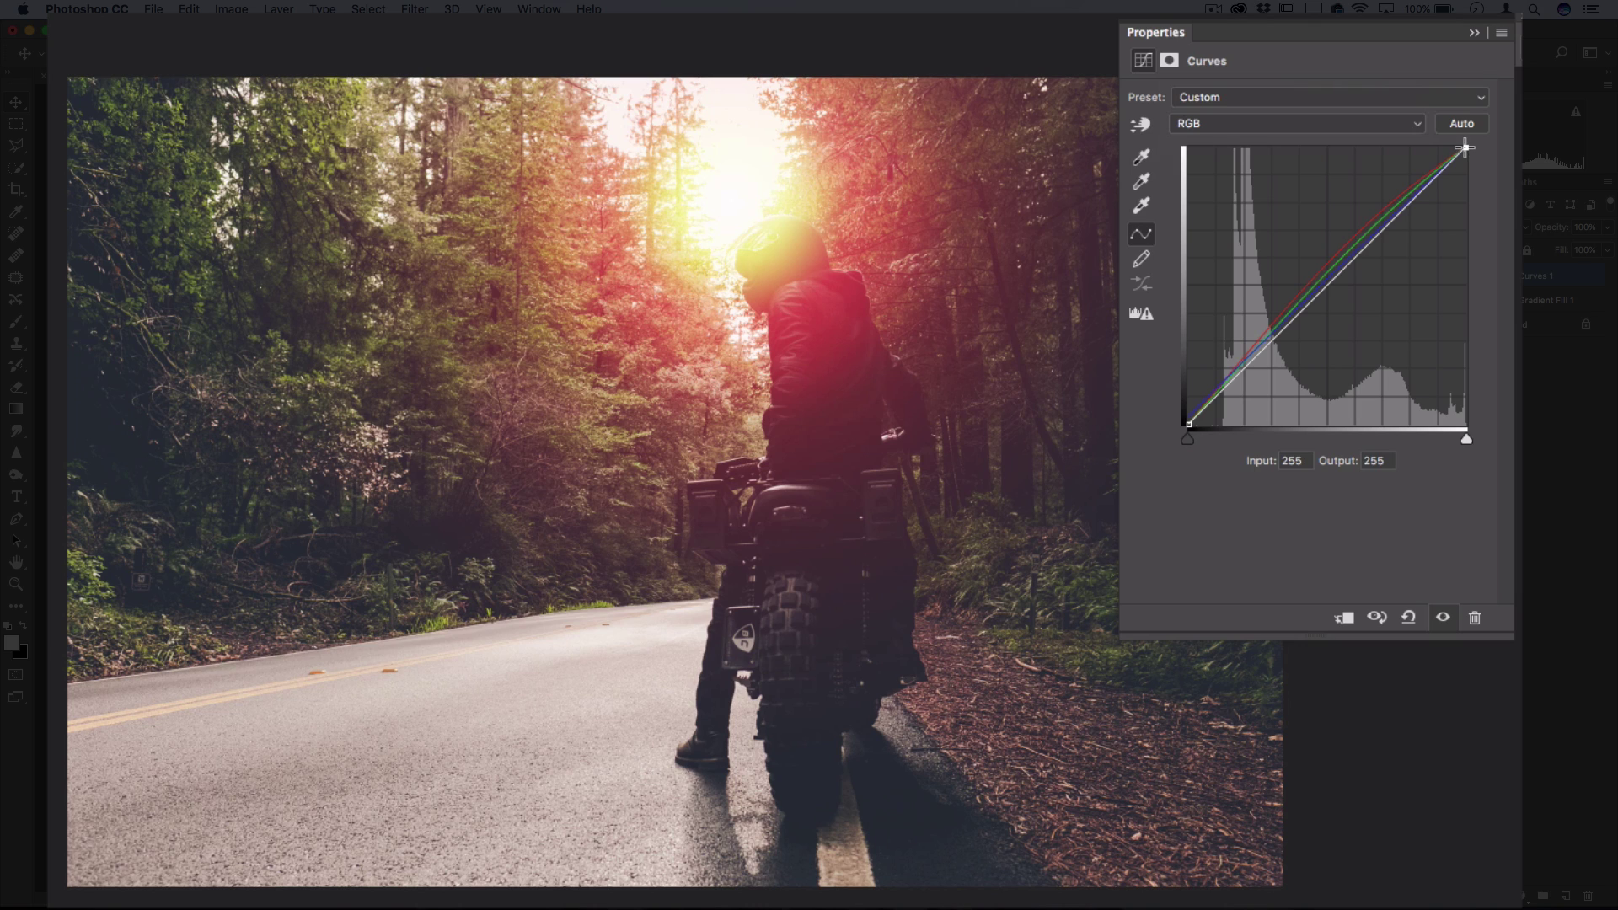
left_click_drag(1465, 148, 1452, 102)
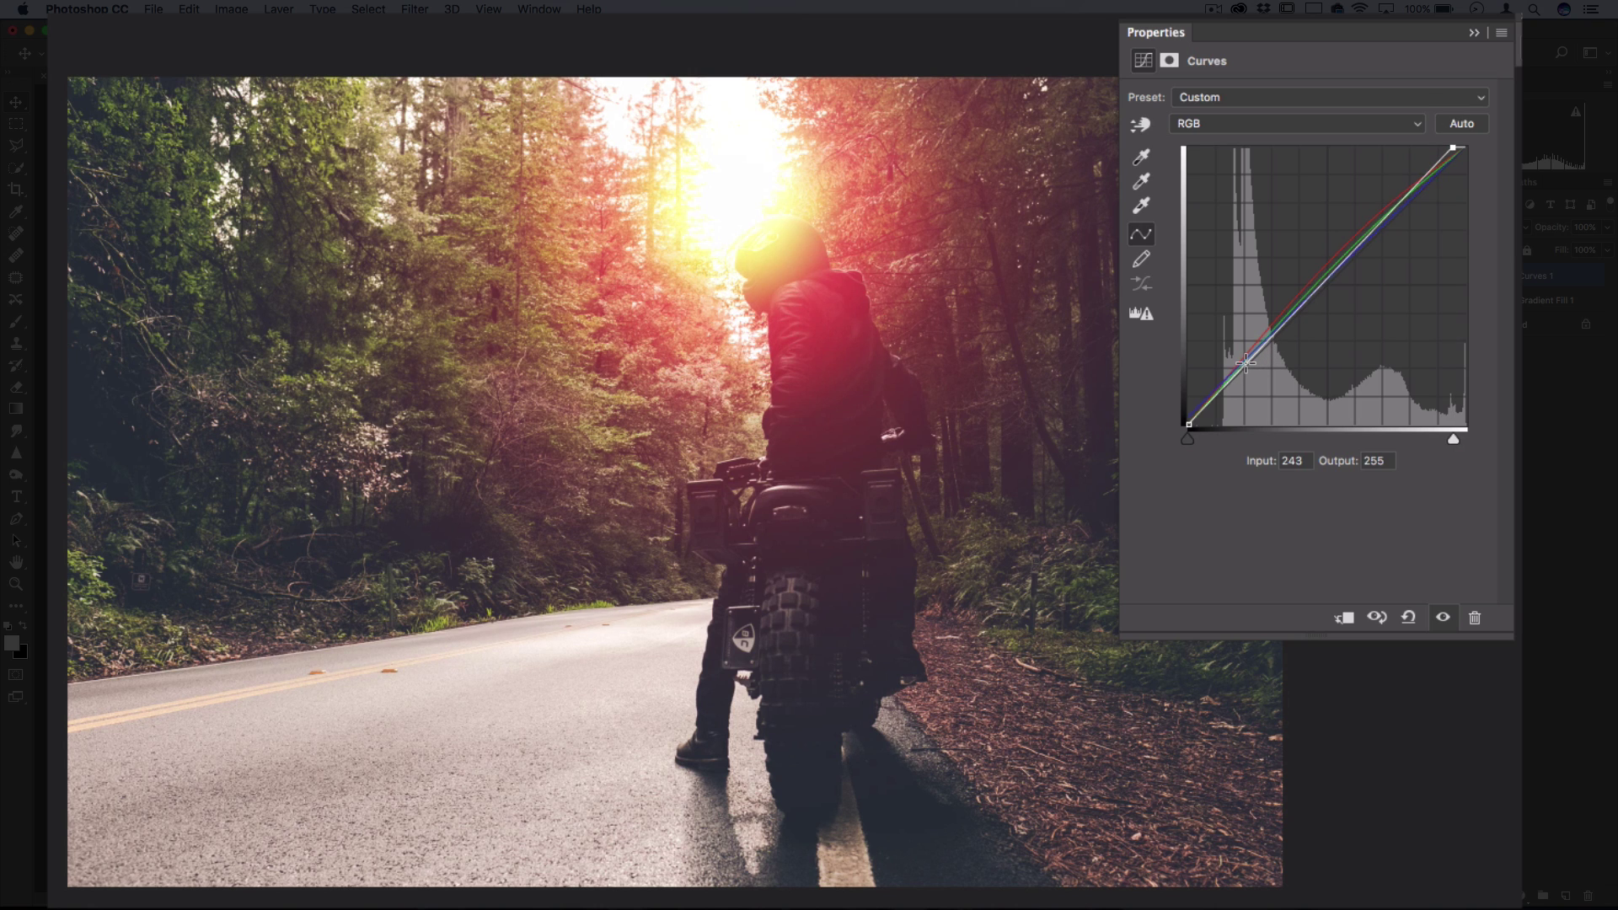
left_click_drag(1245, 362, 1245, 365)
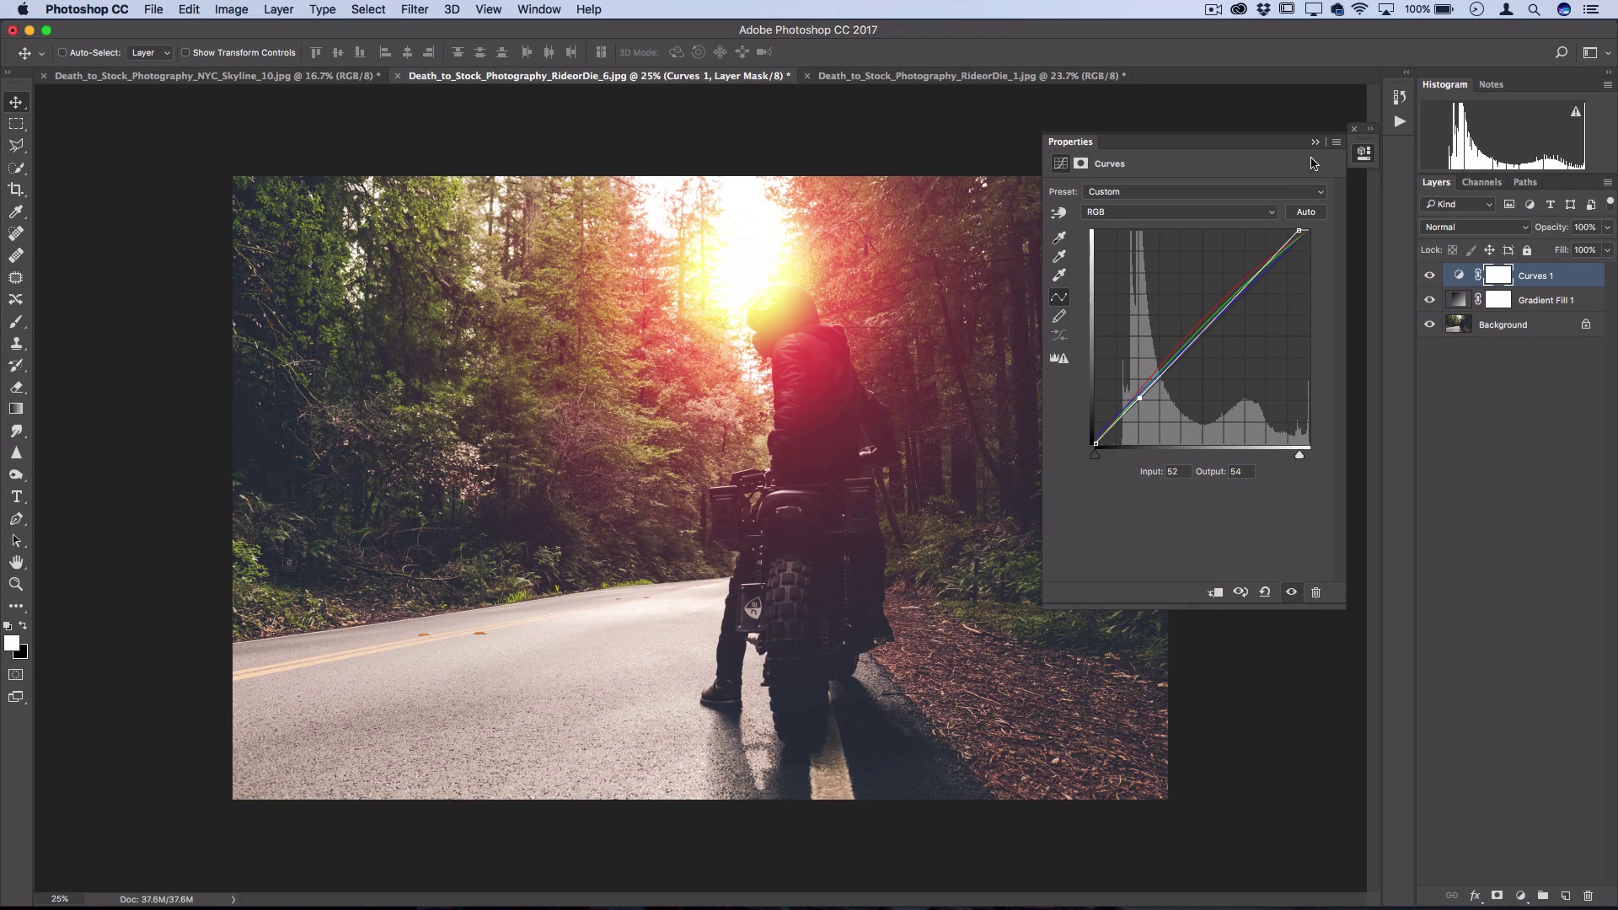
Close the Curves properties, then toggle Curves 1 off and on to compare, leaving it visible.
left_click(1475, 34)
left_click(1355, 129)
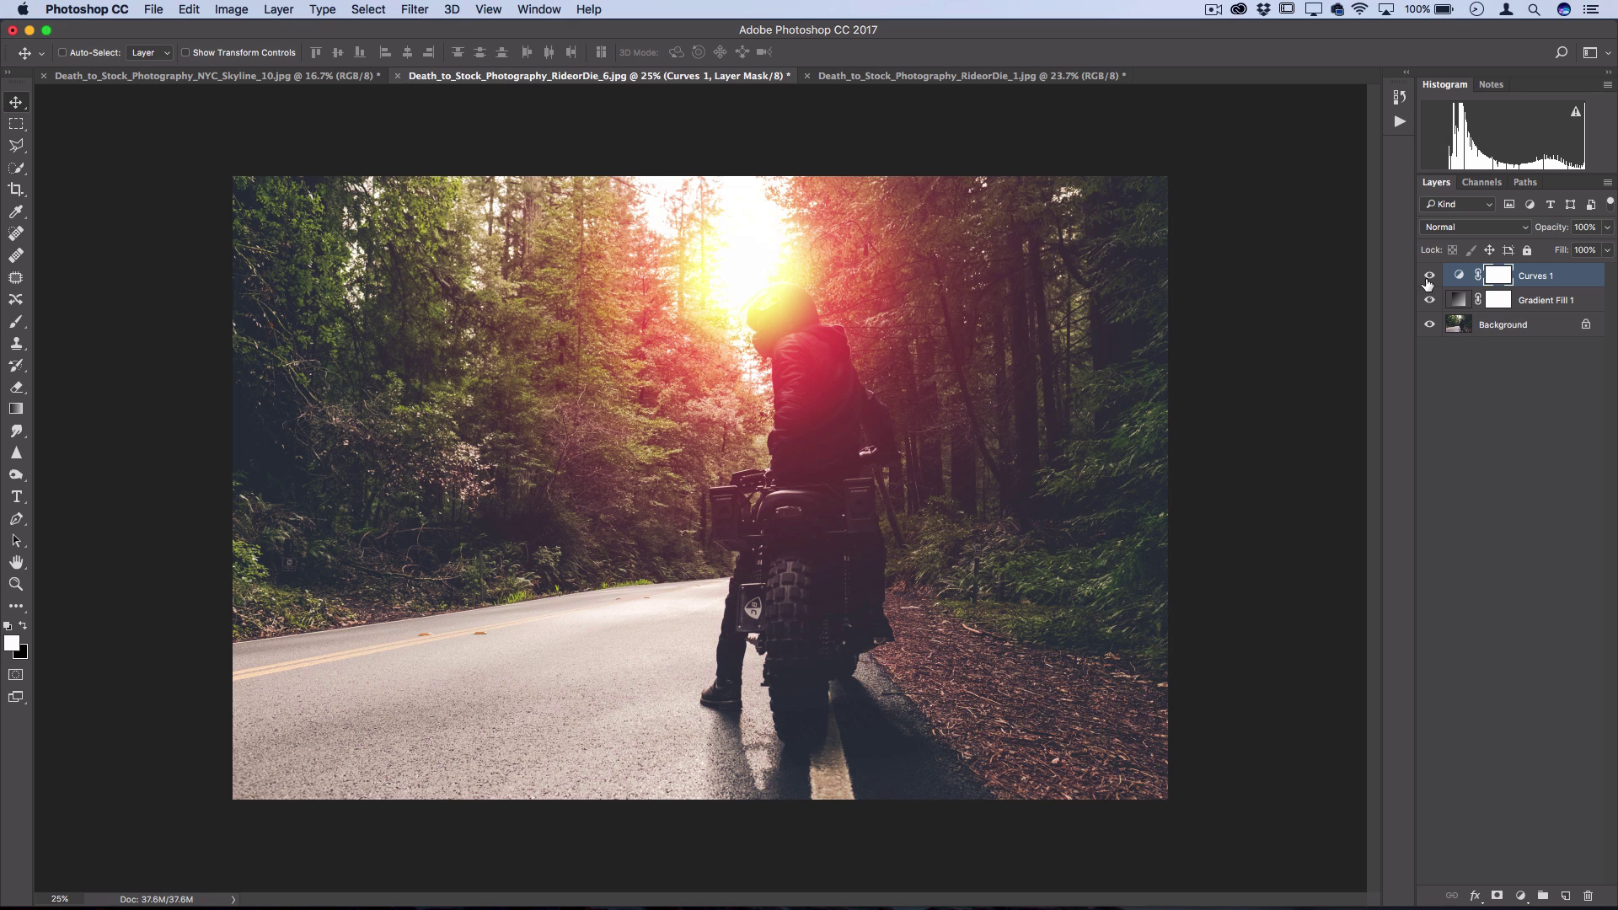
left_click(1428, 278)
left_click(1428, 278)
left_click(1428, 278)
left_click(1429, 278)
On RideorDie_1, turn Curves 1 back on and drag its radial sun glow to a new position.
left_click(934, 81)
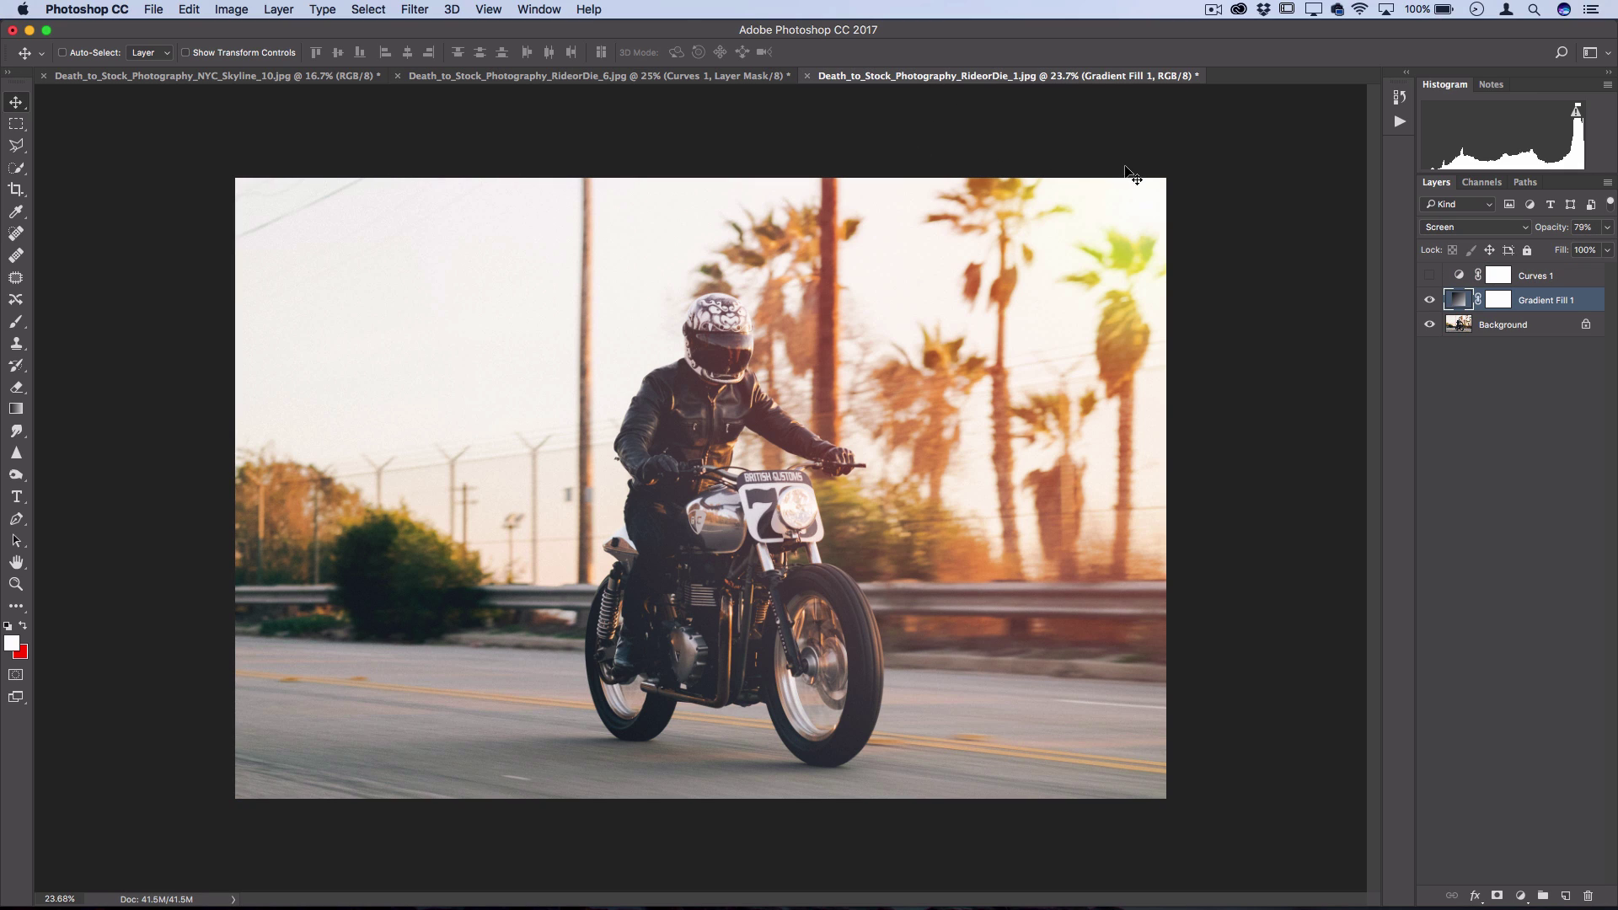
left_click(1430, 276)
double_click(1455, 298)
left_click_drag(1091, 513, 1047, 461)
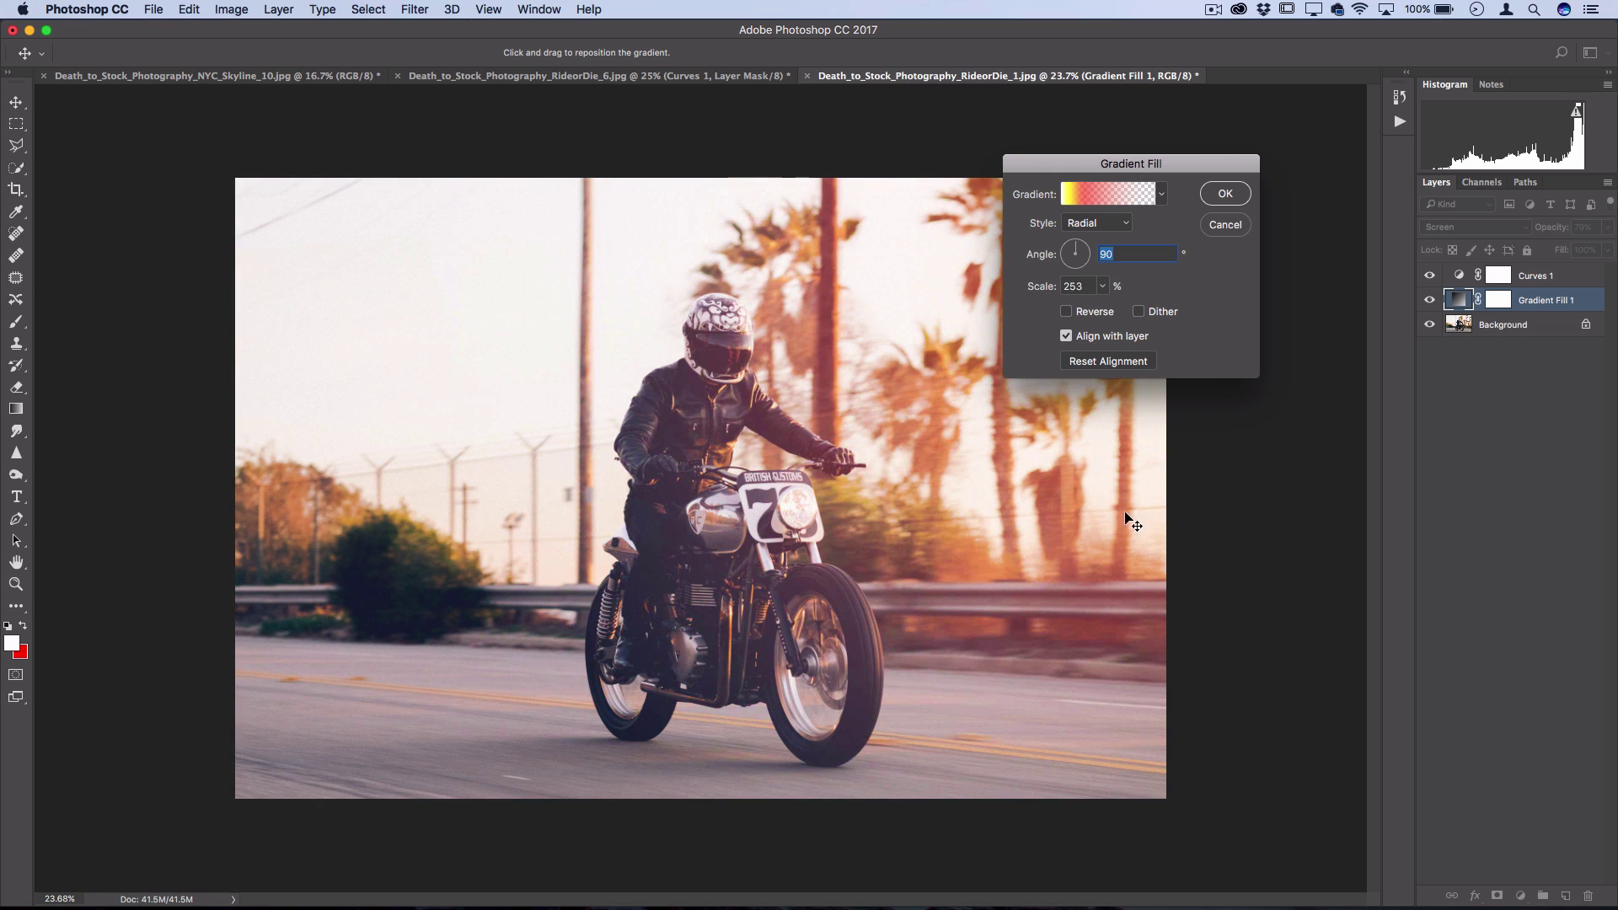
left_click(1236, 193)
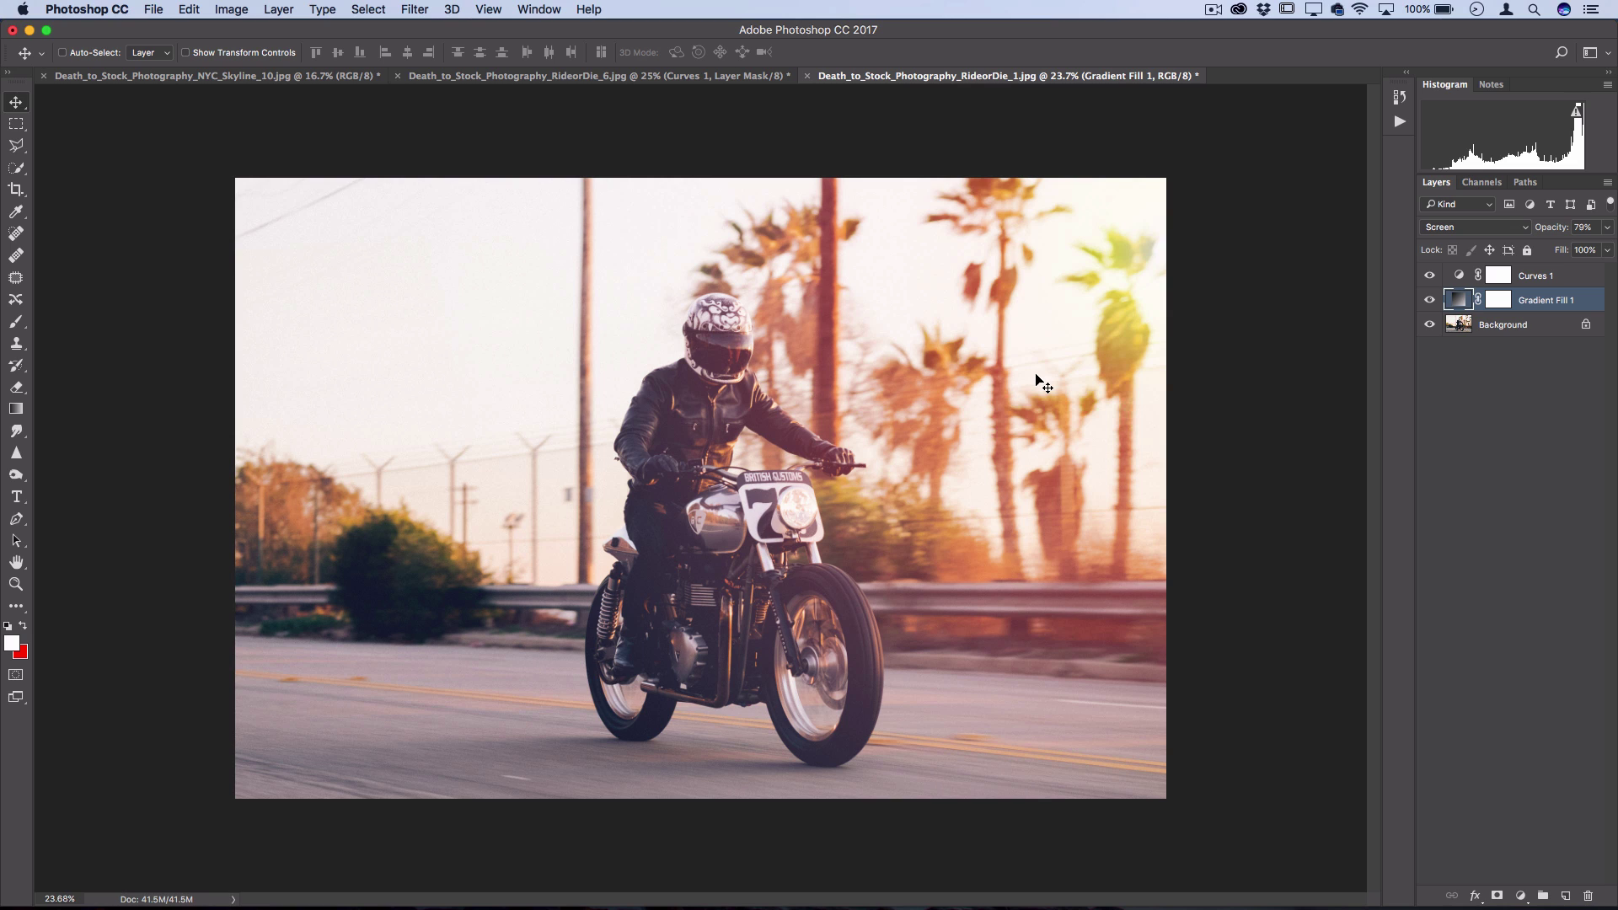
Switch to the RideorDie_6 document to view the finished sun glow and warm grade.
left_click(524, 75)
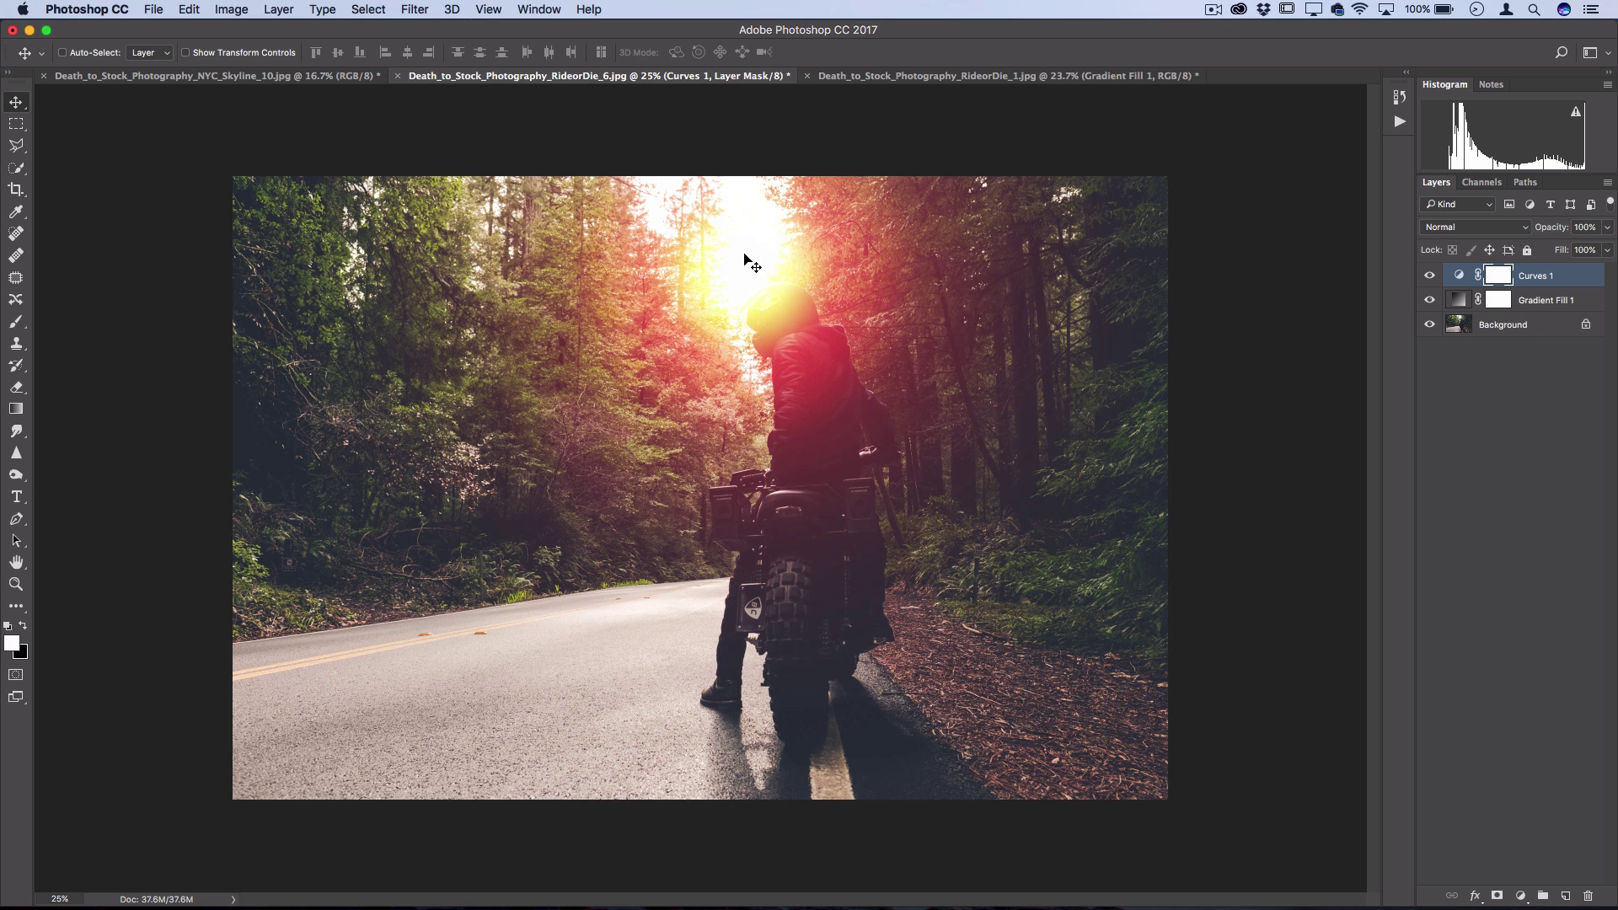